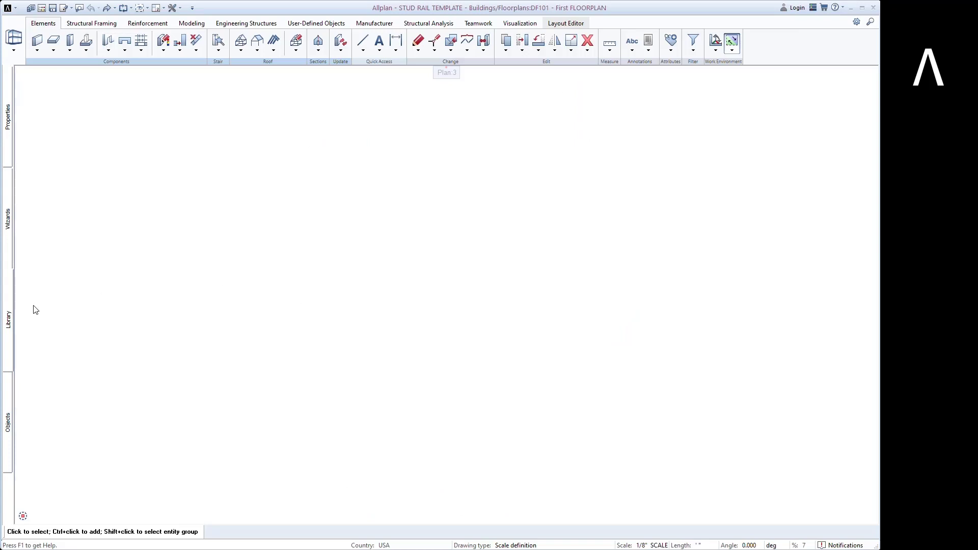
Place the first stud rail SmartPart from the STUDRAILS library folder in the empty plan
click(8, 312)
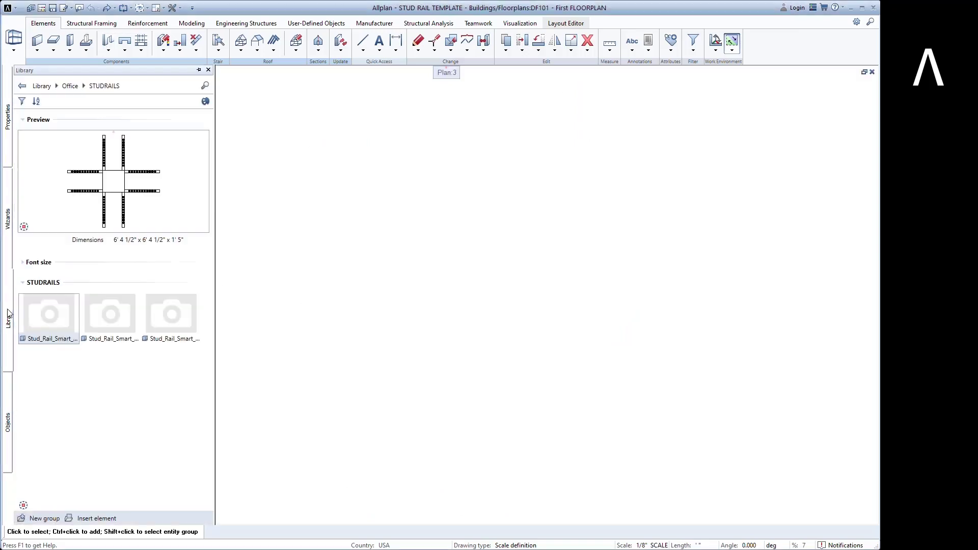
click(45, 318)
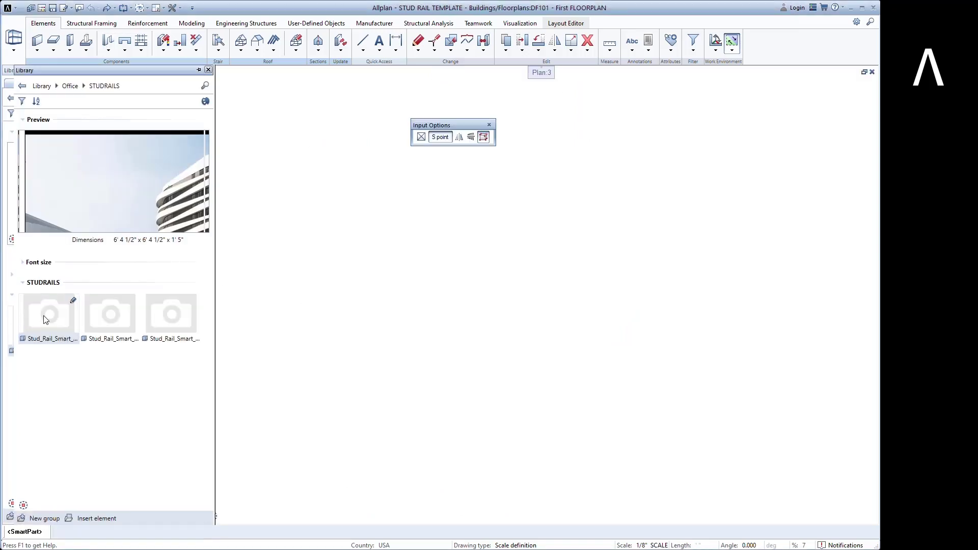
click(439, 328)
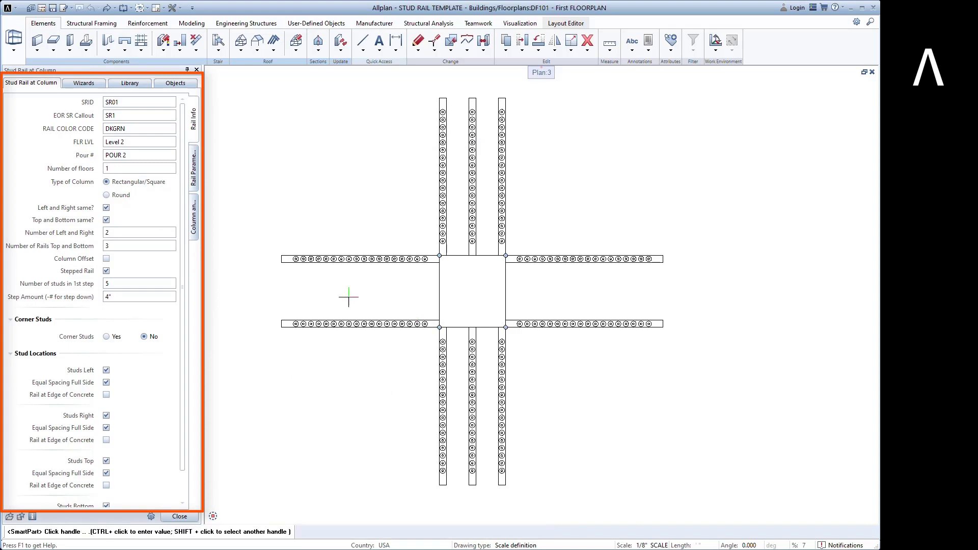
Try the round column type and the linked-side options for the rails, and restore the rectangular column with matching opposite sides
click(106, 195)
click(106, 208)
click(106, 182)
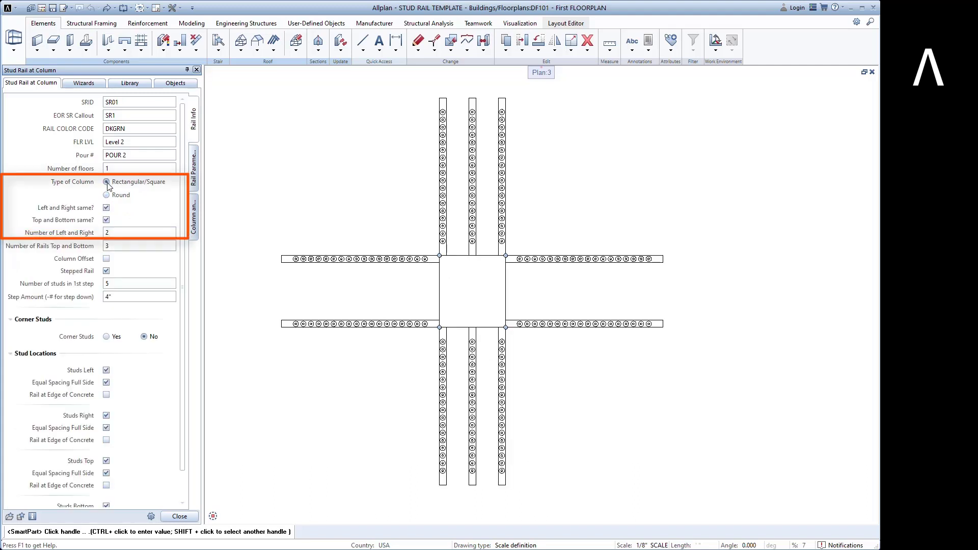
click(106, 220)
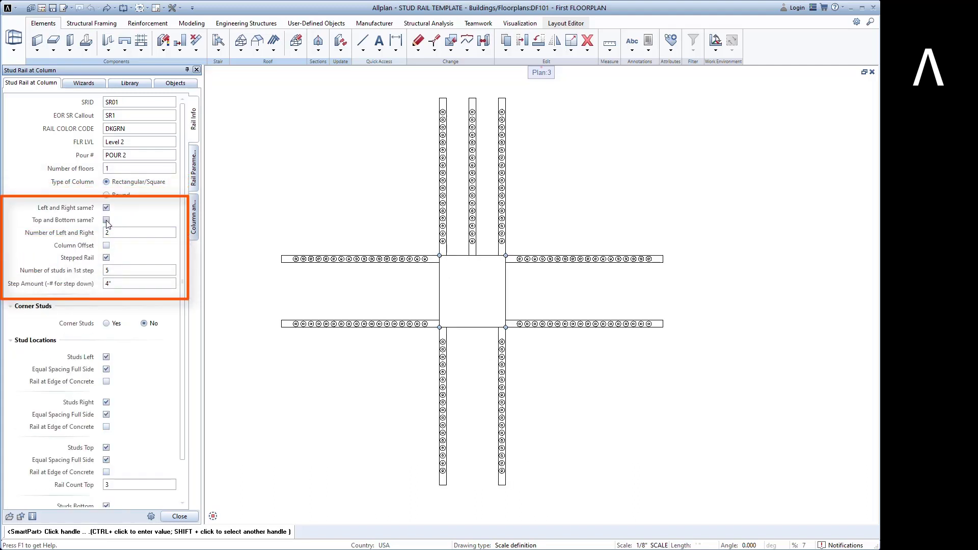
click(105, 220)
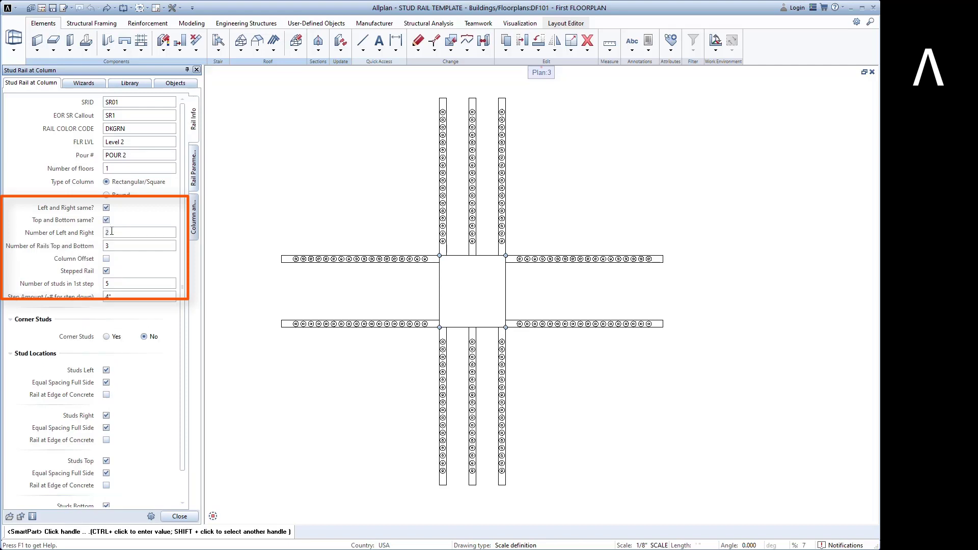
Set the number of left and right rails to 3
double_click(111, 232)
text(3)
key(Return)
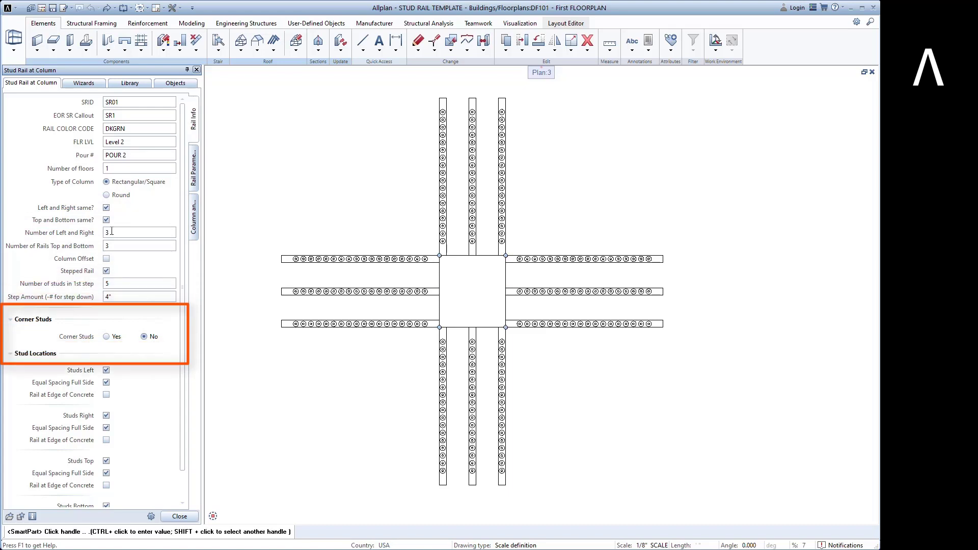
Try corner studs at all corners and without the BL and BR corners, and switch corner studs off again
click(106, 338)
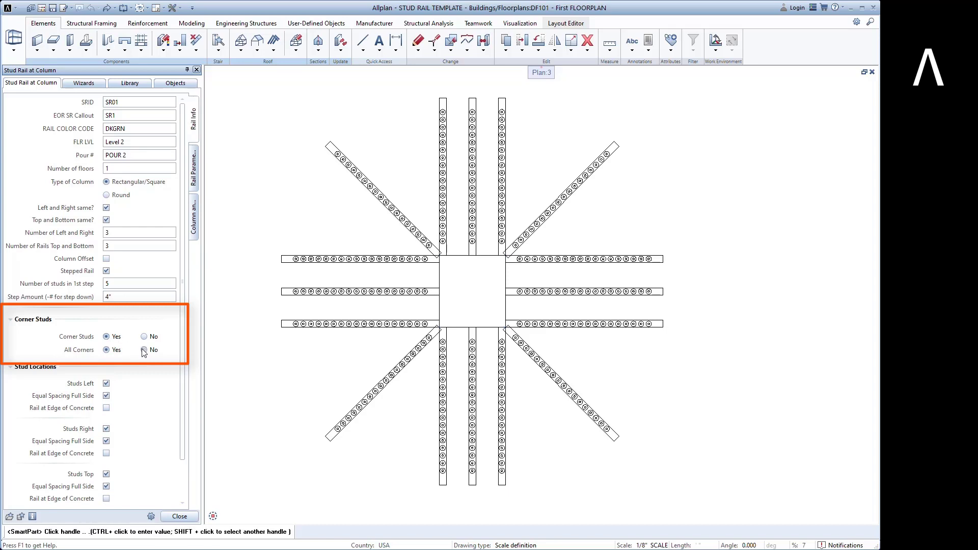
click(144, 350)
click(107, 363)
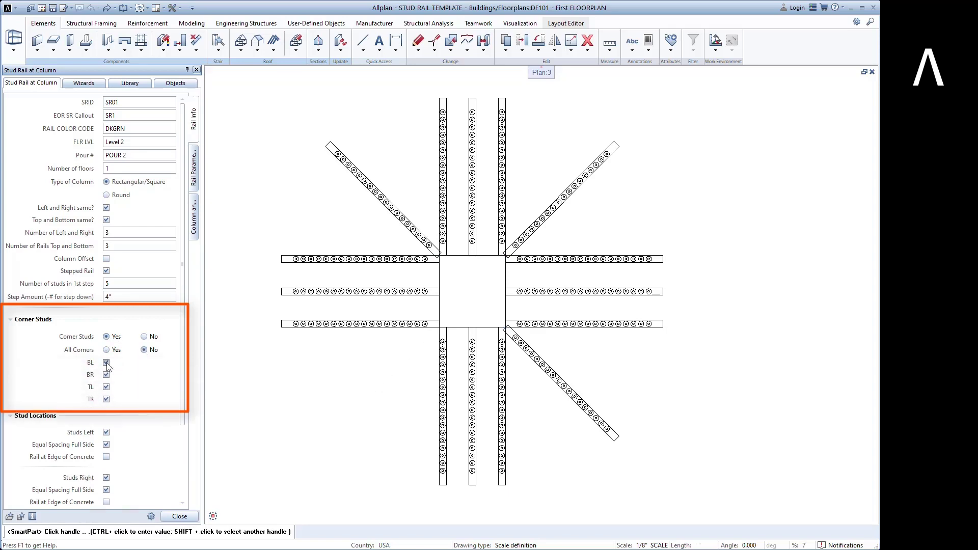
click(106, 375)
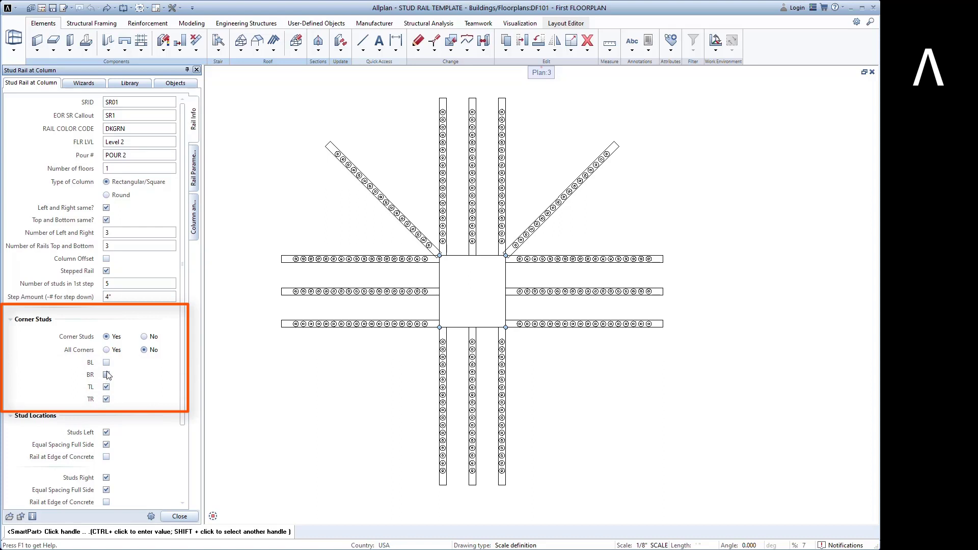
click(106, 349)
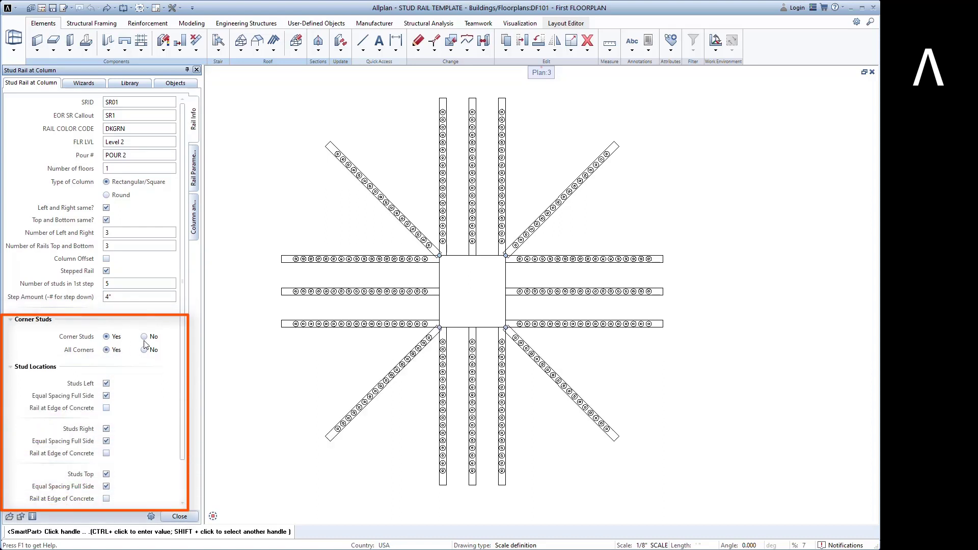
click(144, 336)
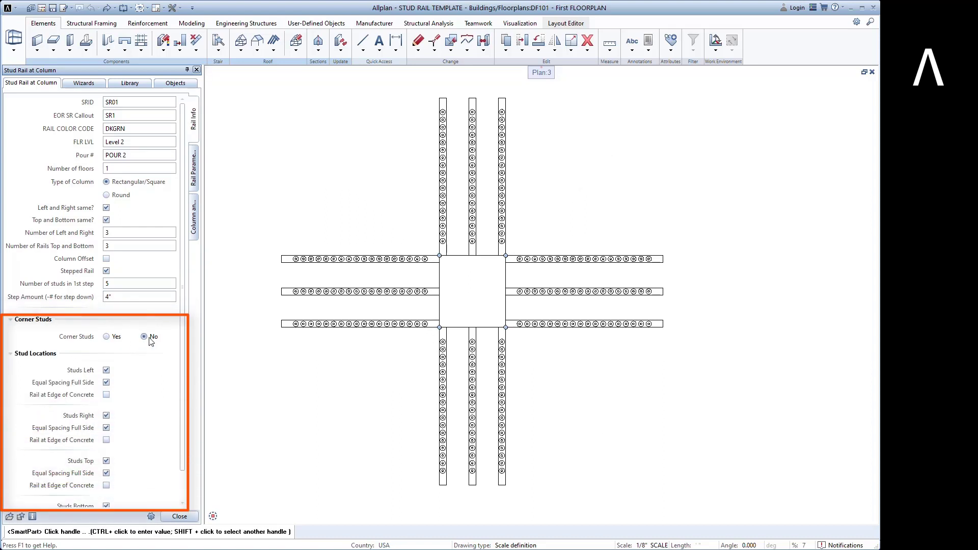
Try the left rails at the concrete edge on both sides with 6" and 2" cover, and toggle their equal spacing
scroll(150, 343, down, 2)
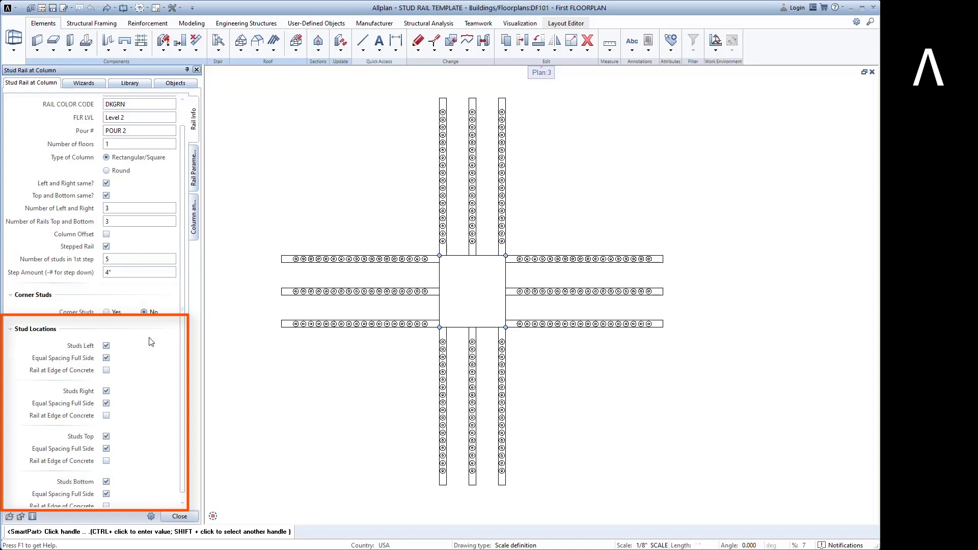
click(106, 364)
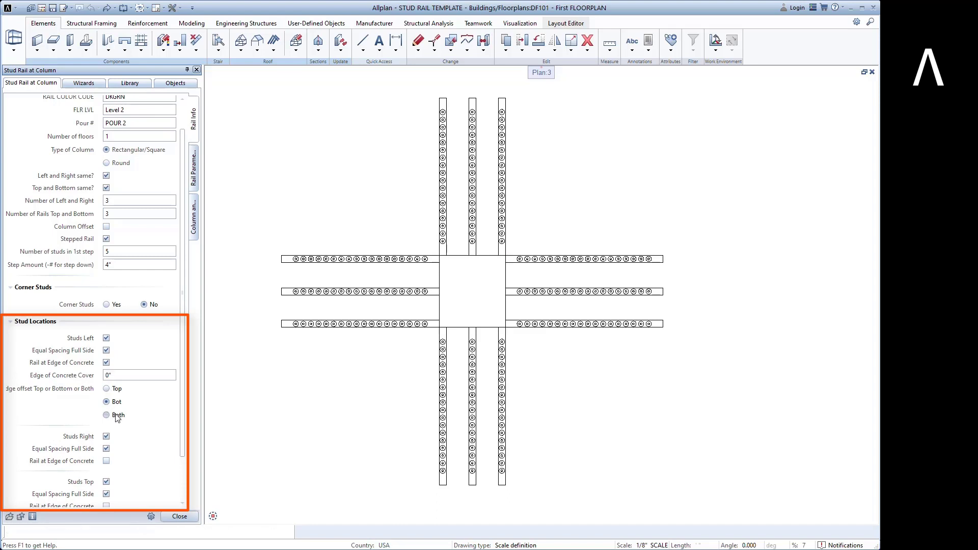
double_click(121, 373)
text(6)
key(Return)
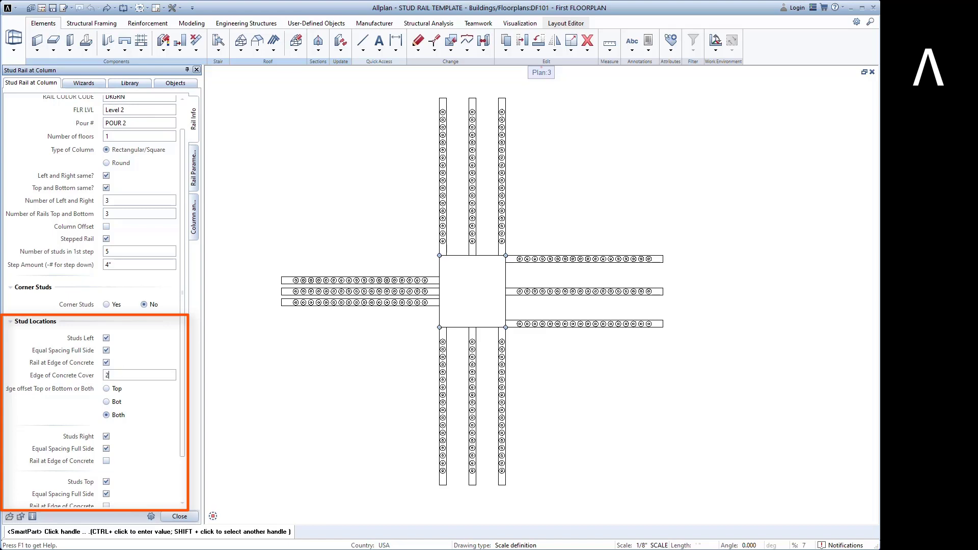
key(Return)
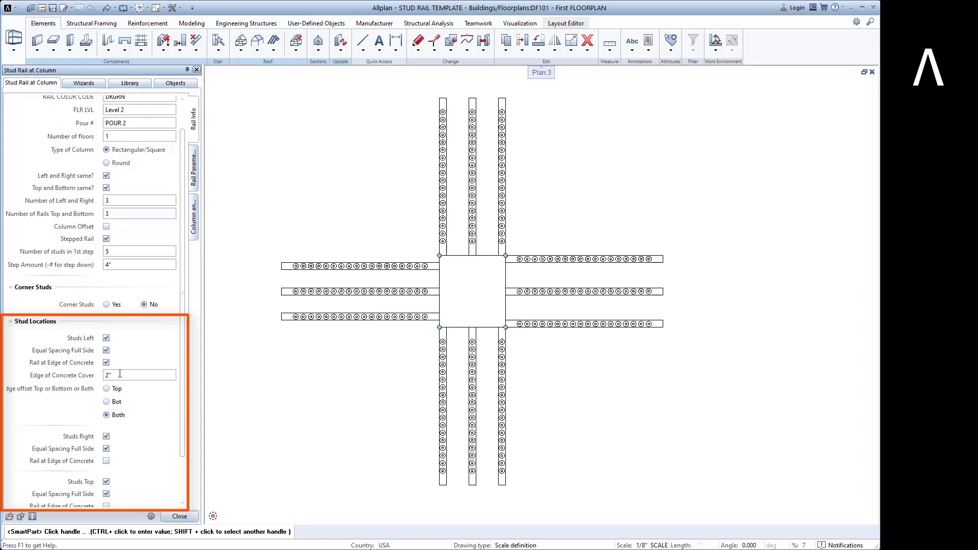
click(107, 363)
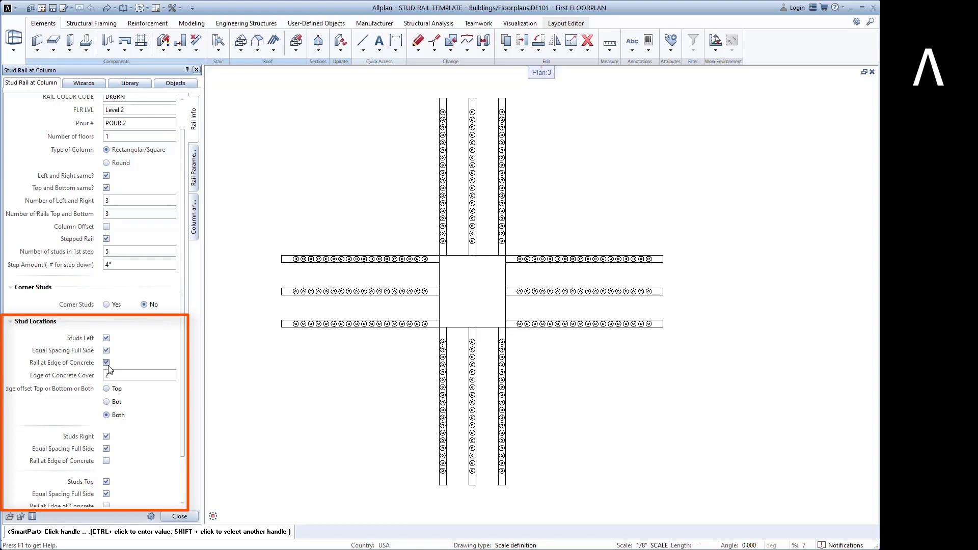
click(107, 351)
click(106, 351)
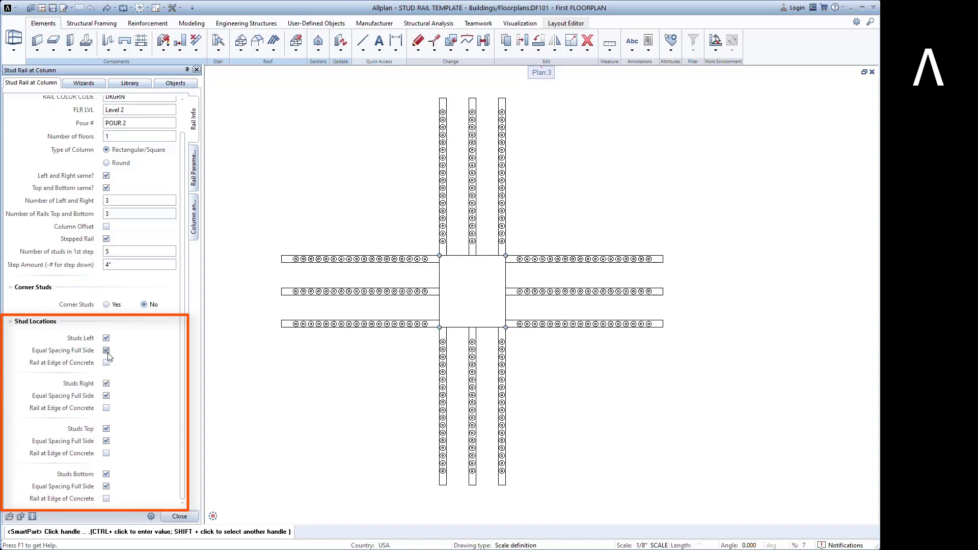
Try 30 studs per rail, and set the number of studs per rail to 12
click(196, 178)
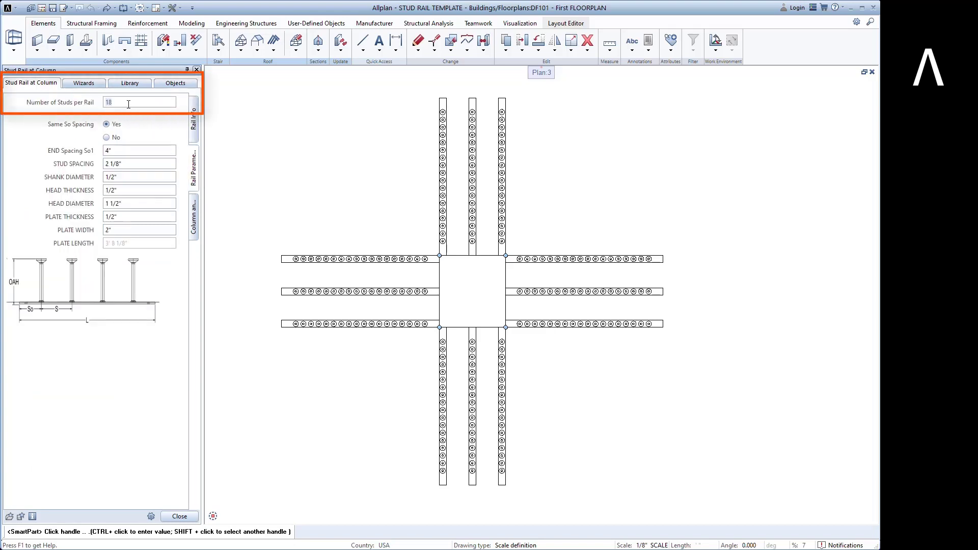
text(30)
key(Return)
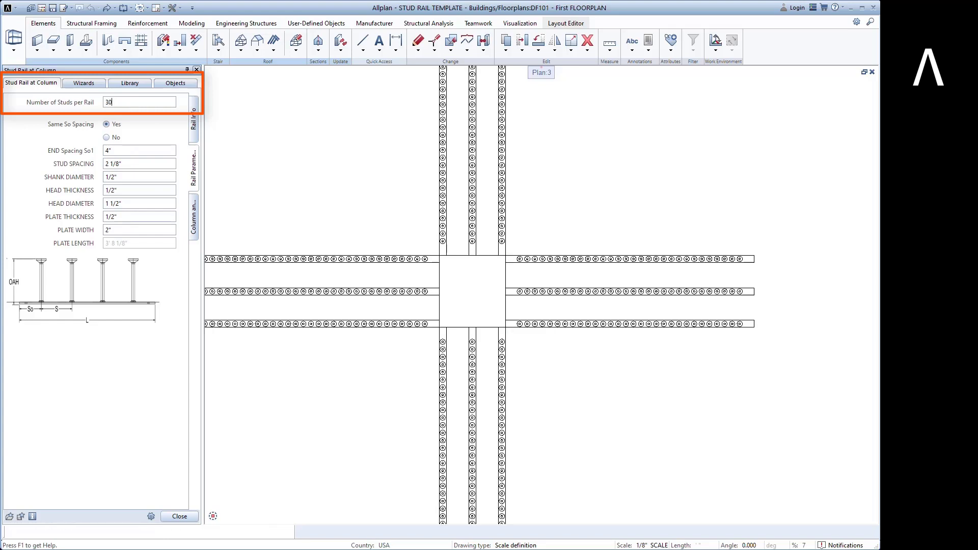
text(1)
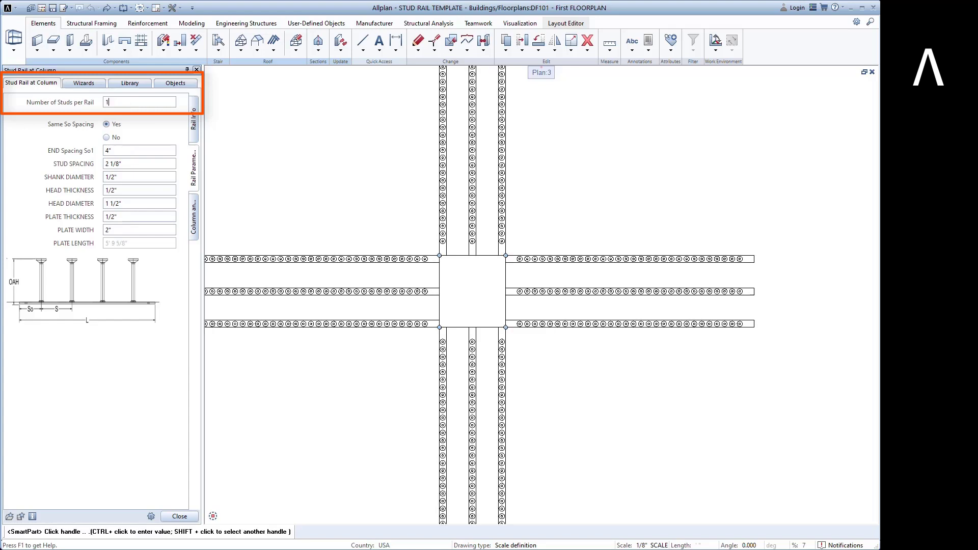
text(2)
key(Return)
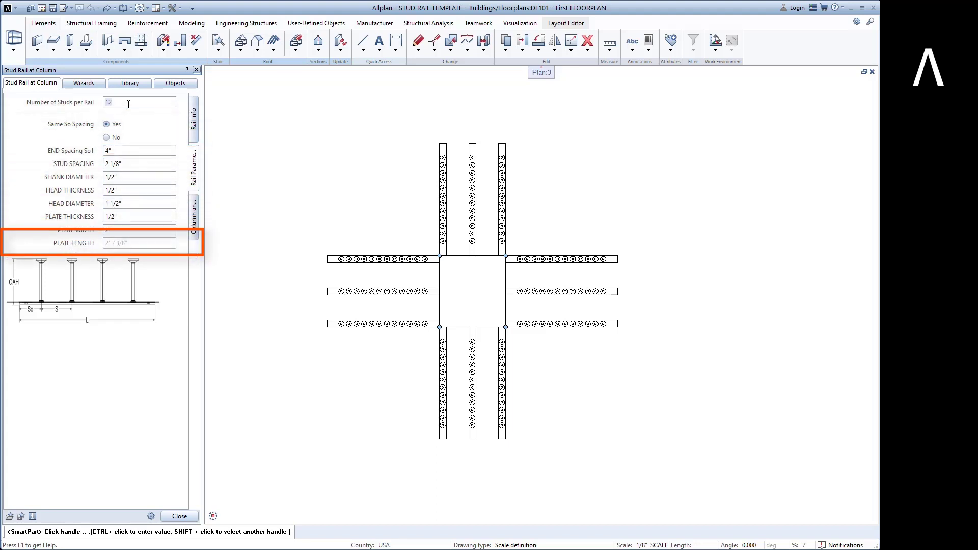
Set the slab thickness to 14" and the slab bottom concrete cover to 0.75"
click(196, 208)
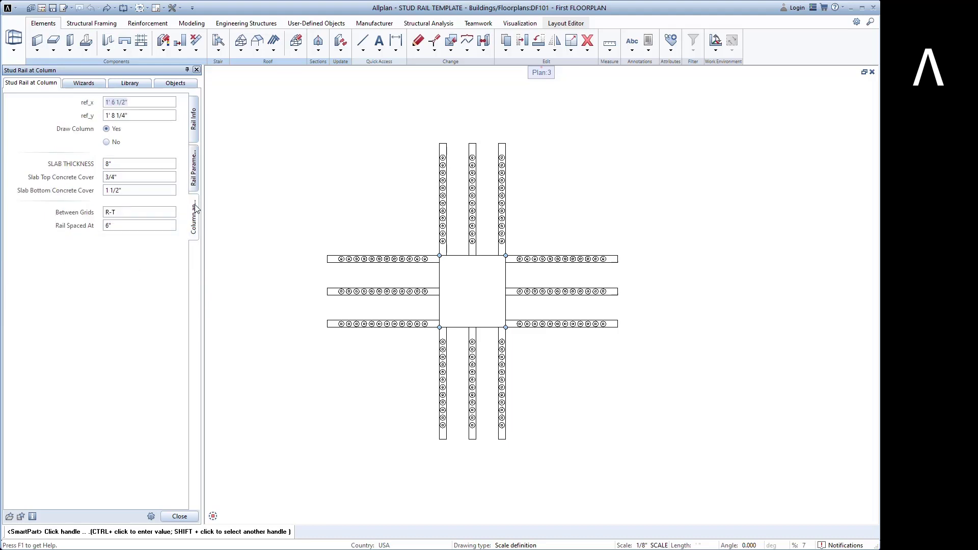
click(146, 164)
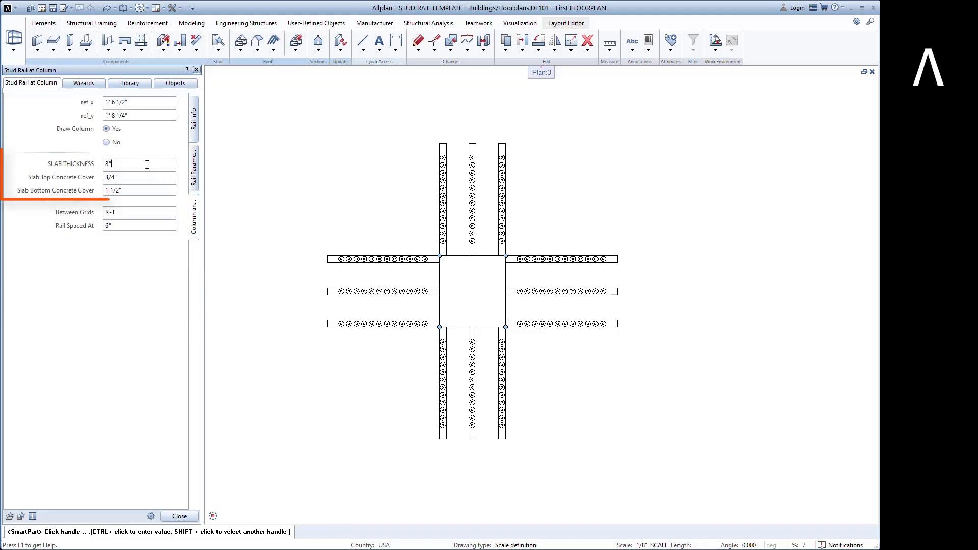
text(14")
key(Return)
click(146, 190)
text(0.75)
key(Return)
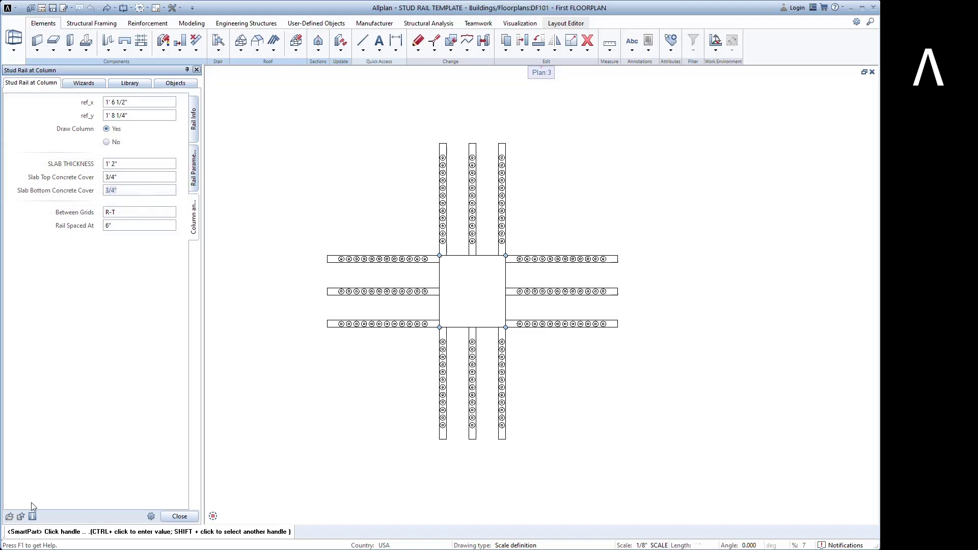
View the option for saving the stud rail as a favorite file, cancel it, and finish the SmartPart placement
click(22, 518)
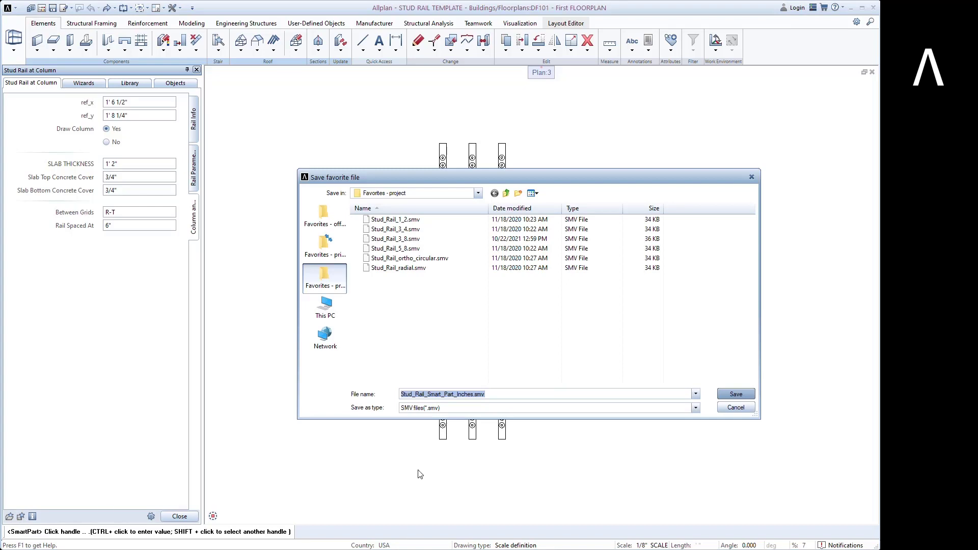
click(732, 408)
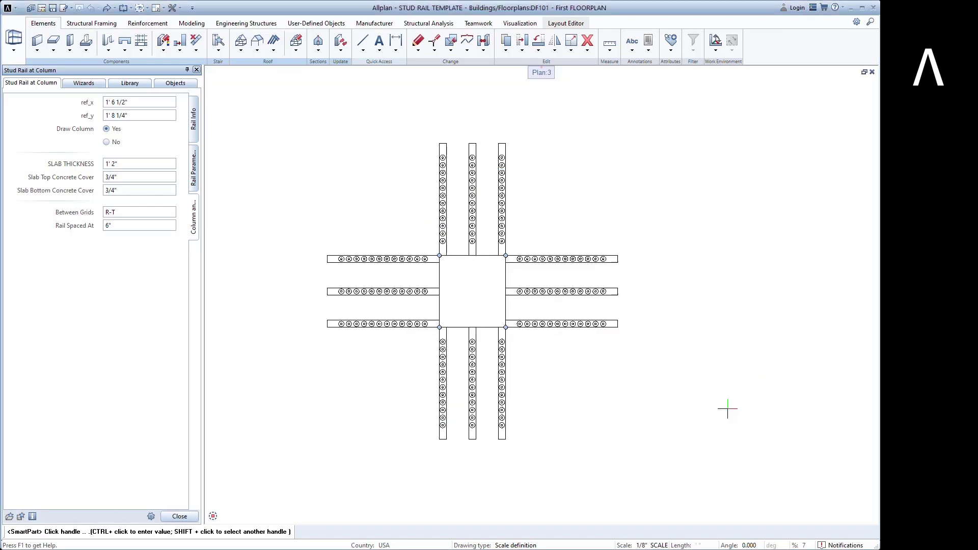
click(179, 517)
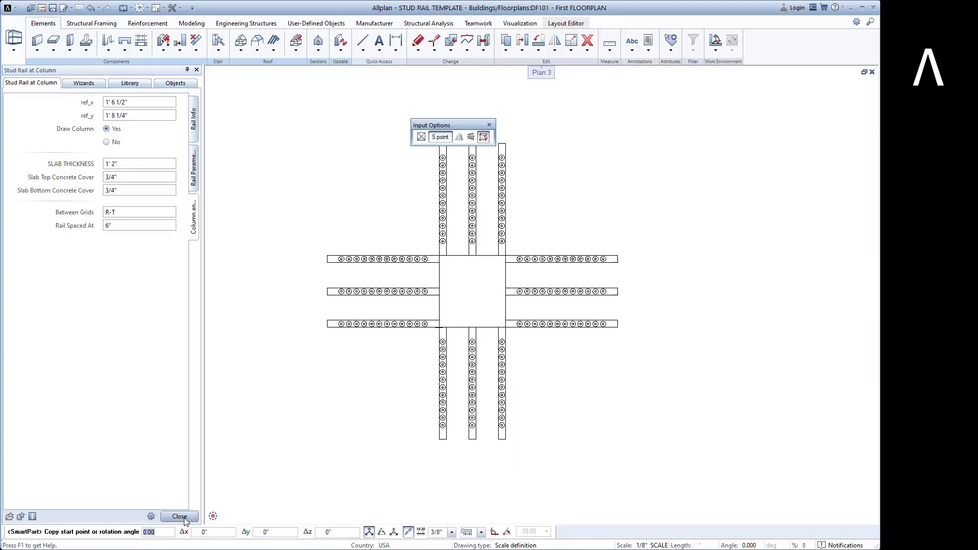
click(180, 516)
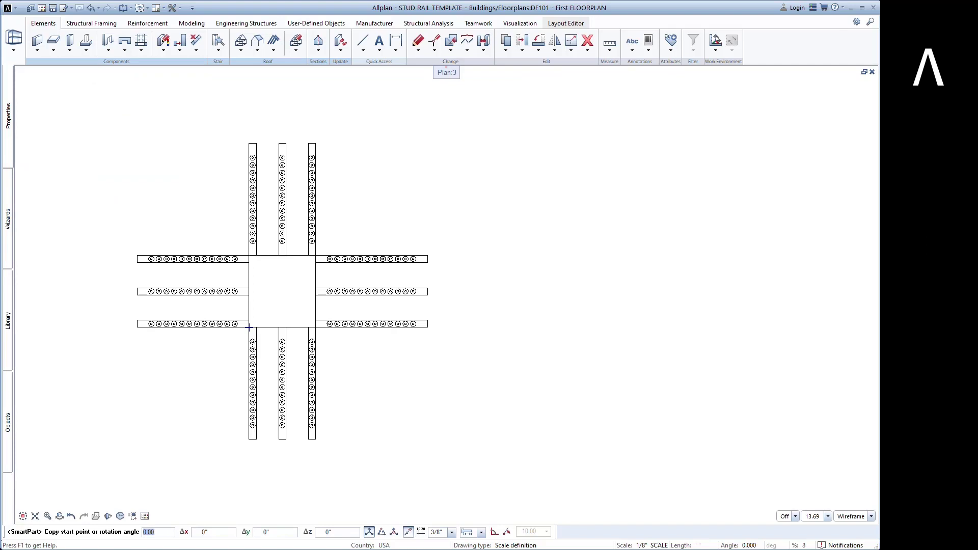
key(Escape)
Copy the 3/8" interior stud rail with its label from the STUDRAIL wizard, by its lower-left column corner, onto the column at grid D-5
click(6, 225)
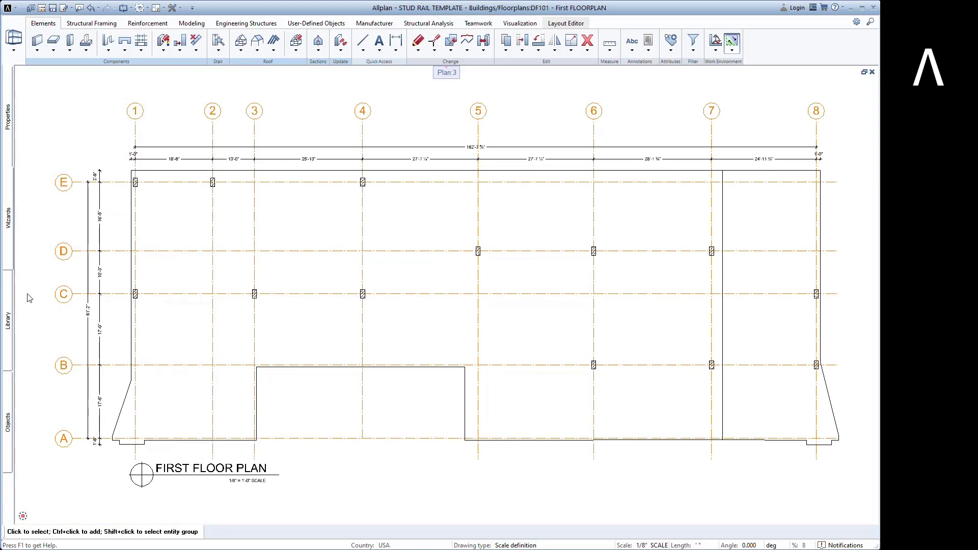
mouse_move(12, 253)
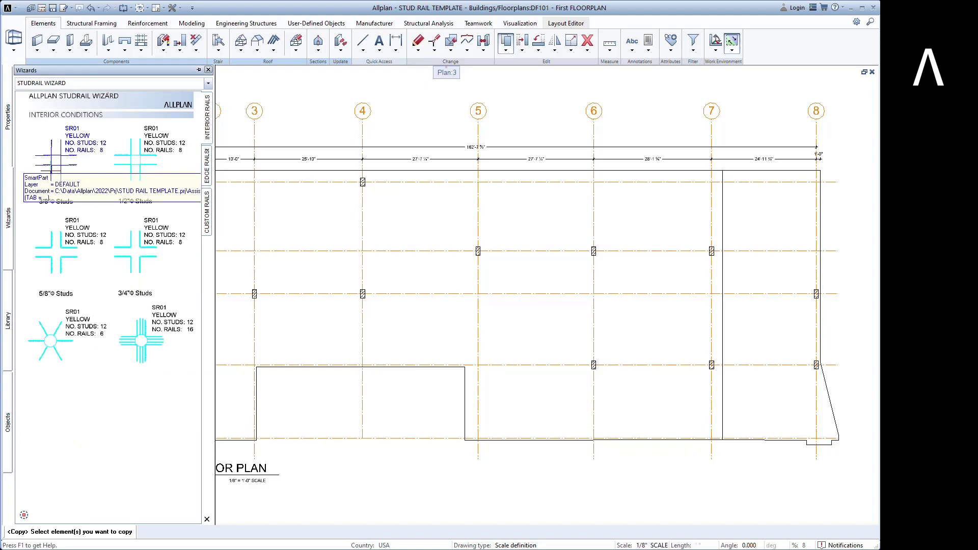
click(49, 166)
scroll(48, 166, up, 6)
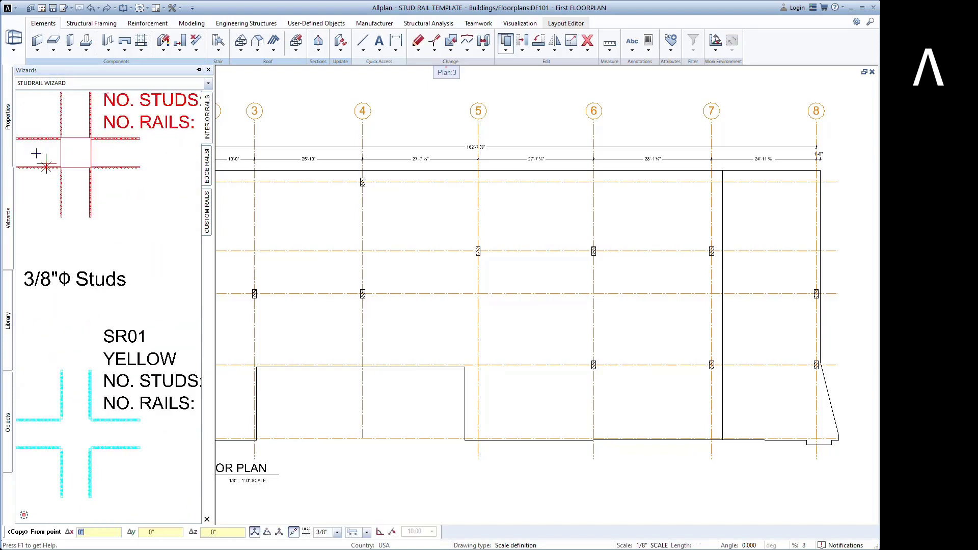
click(74, 172)
scroll(74, 172, down, 5)
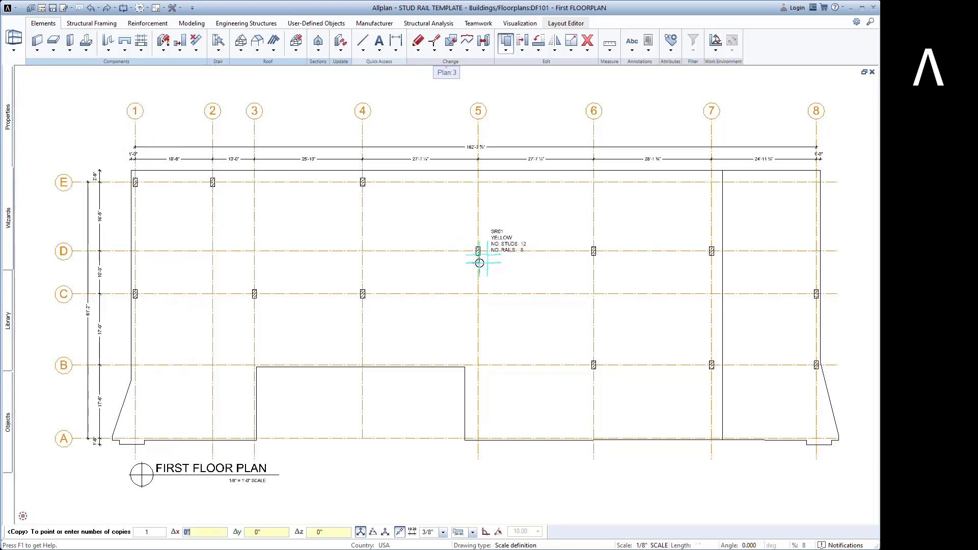
scroll(474, 258, up, 4)
click(477, 247)
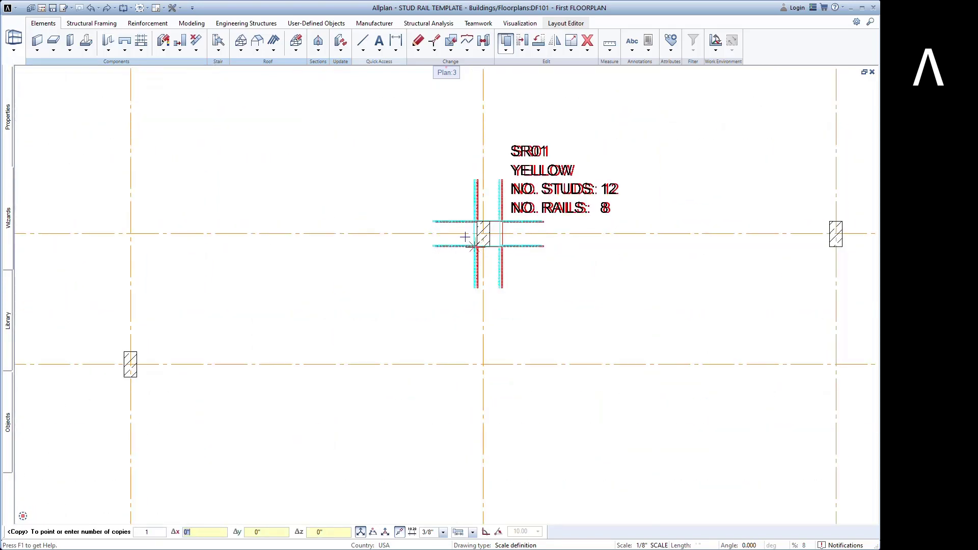
key(Escape)
scroll(493, 291, up, 3)
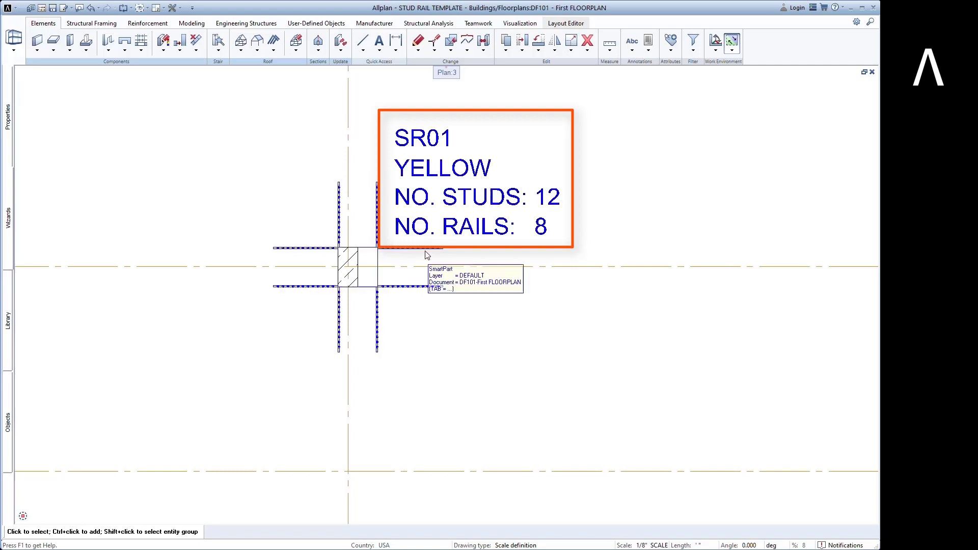
Fit the stud rail at grid D-5 to the column's width and set the number of left and right rails to 4
double_click(425, 250)
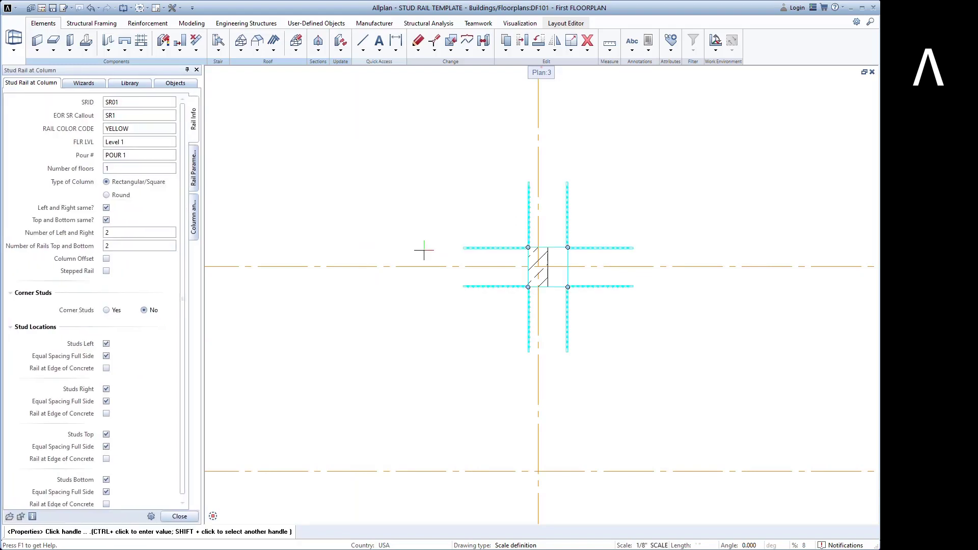
click(568, 248)
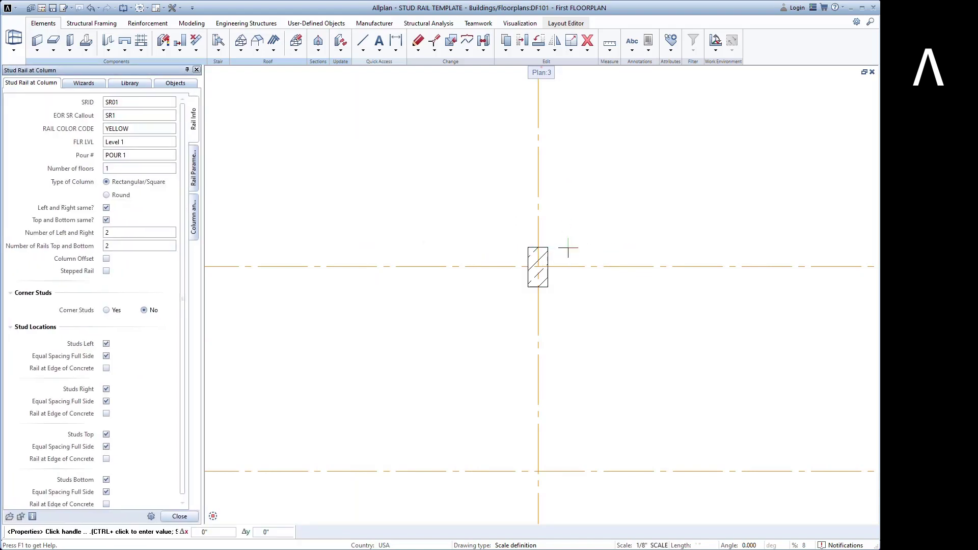
click(548, 247)
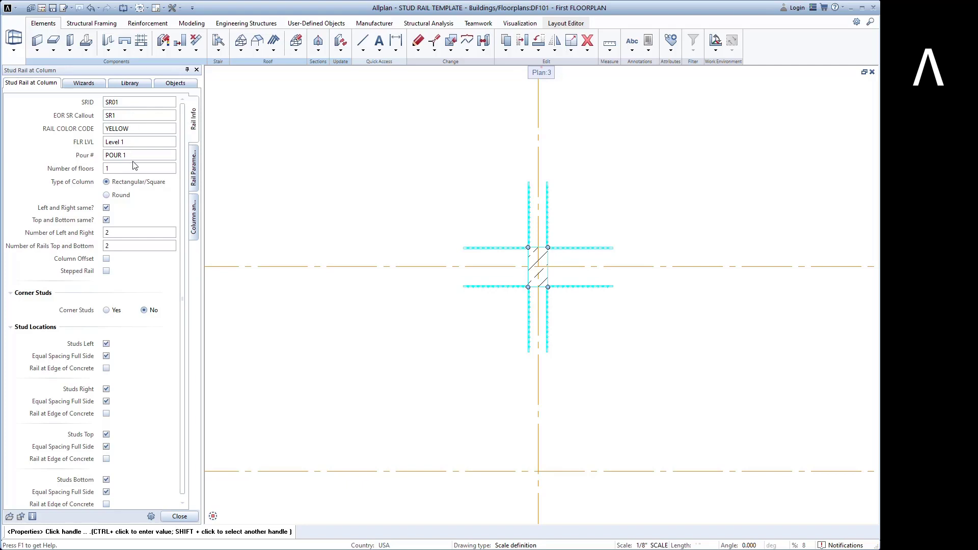
double_click(116, 232)
text(4)
key(Return)
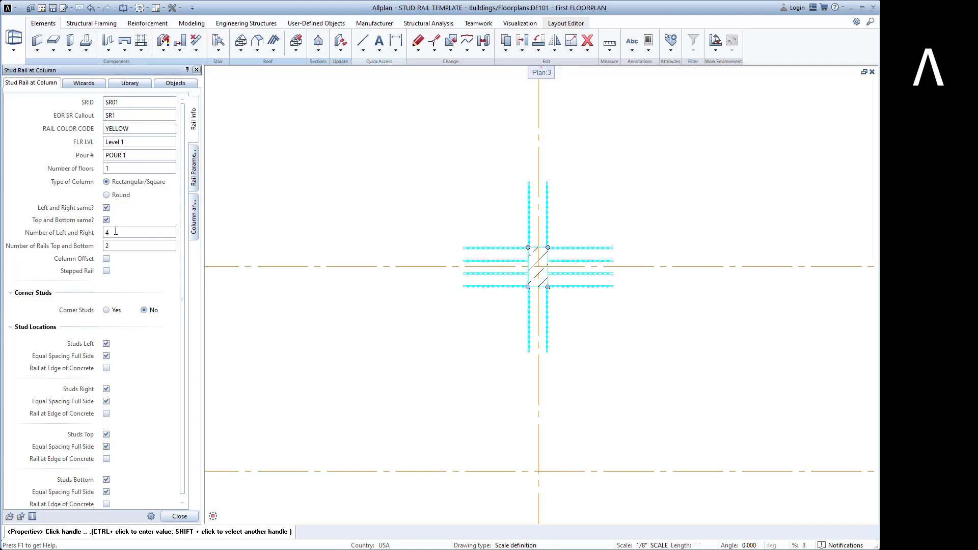
Set the number of studs per rail to 15 and the slab thickness to 14" for the stud rail at D-5
click(194, 183)
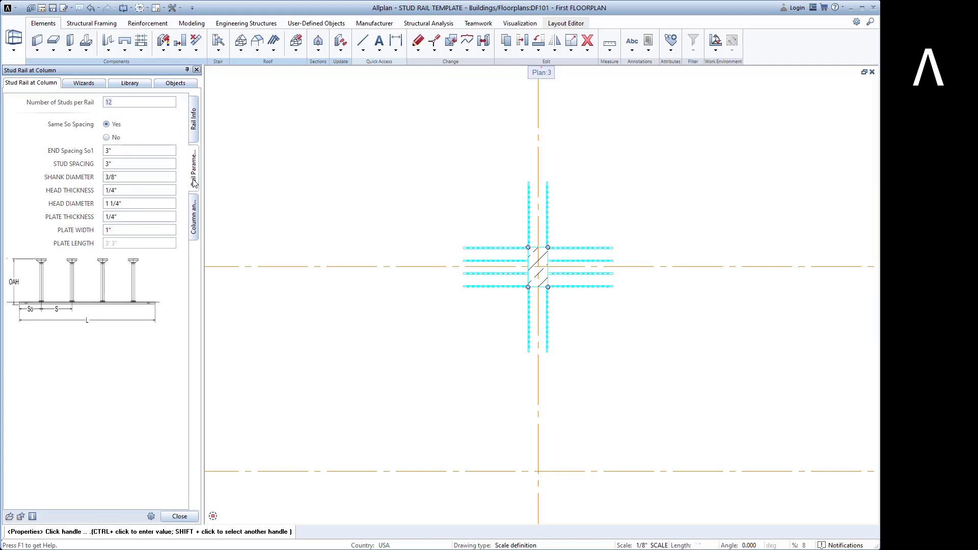
click(195, 216)
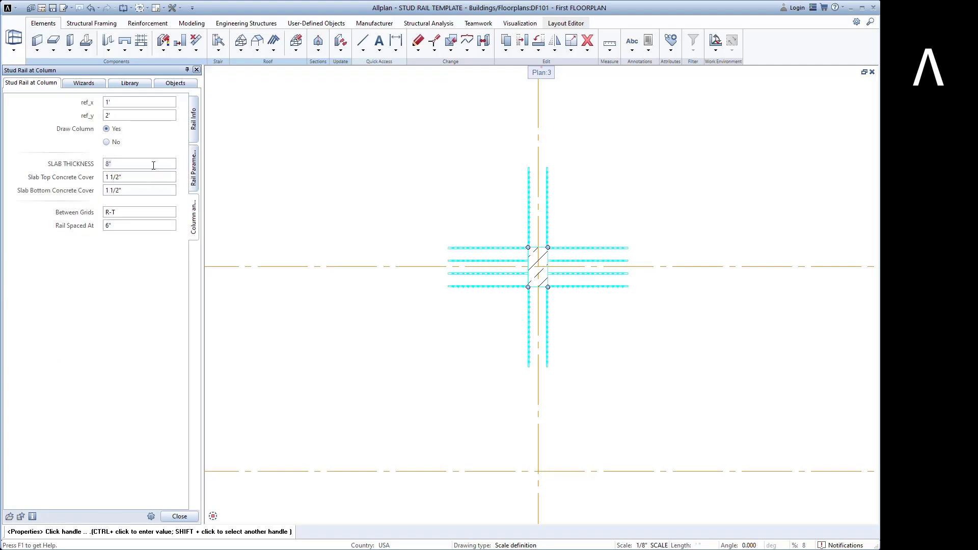
text(14")
key(Return)
click(179, 516)
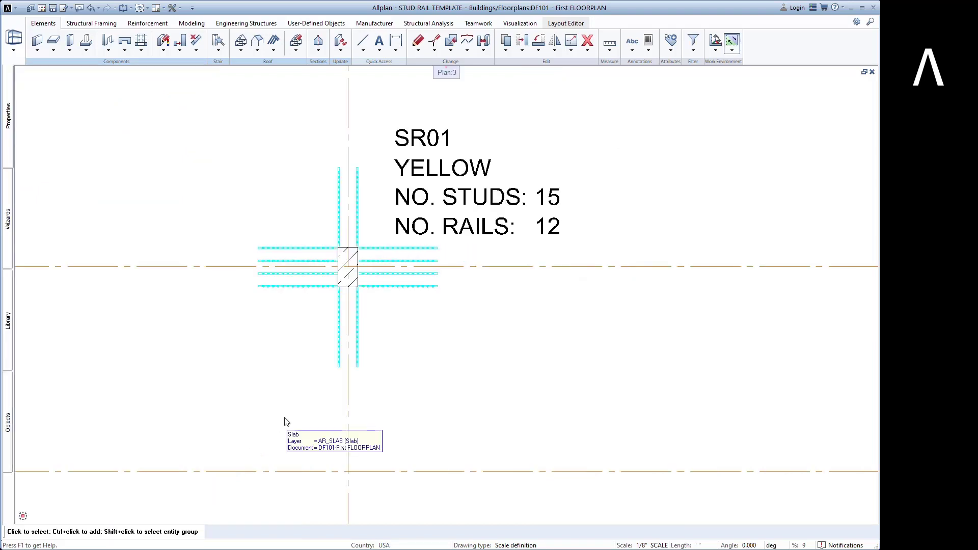
Copy the labelled stud rail at D-5 onto the columns at D-6, D-7, B-6, C-4, C-3 and E-4
scroll(259, 331, down, 4)
key(c)
click(283, 324)
click(285, 314)
click(466, 313)
click(653, 307)
scroll(508, 304, down, 2)
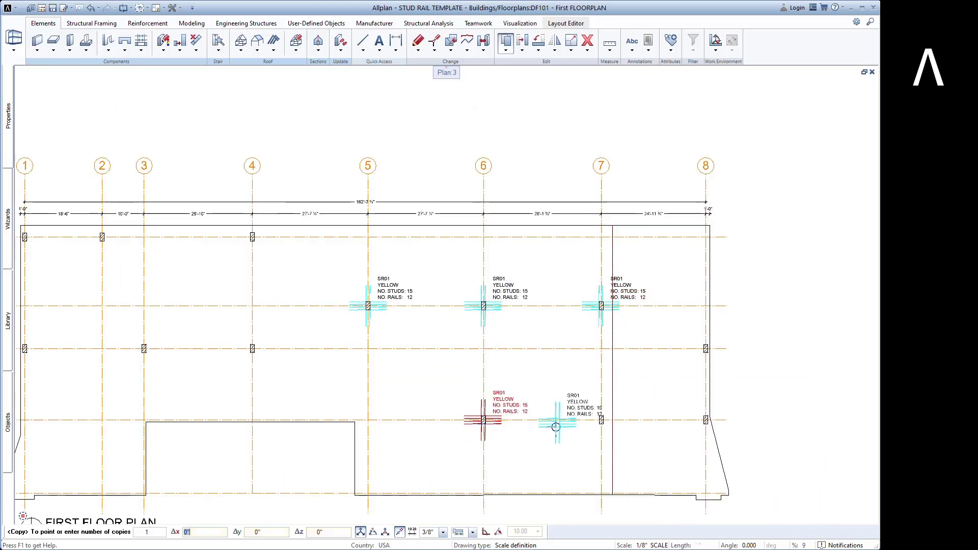
click(252, 349)
click(142, 349)
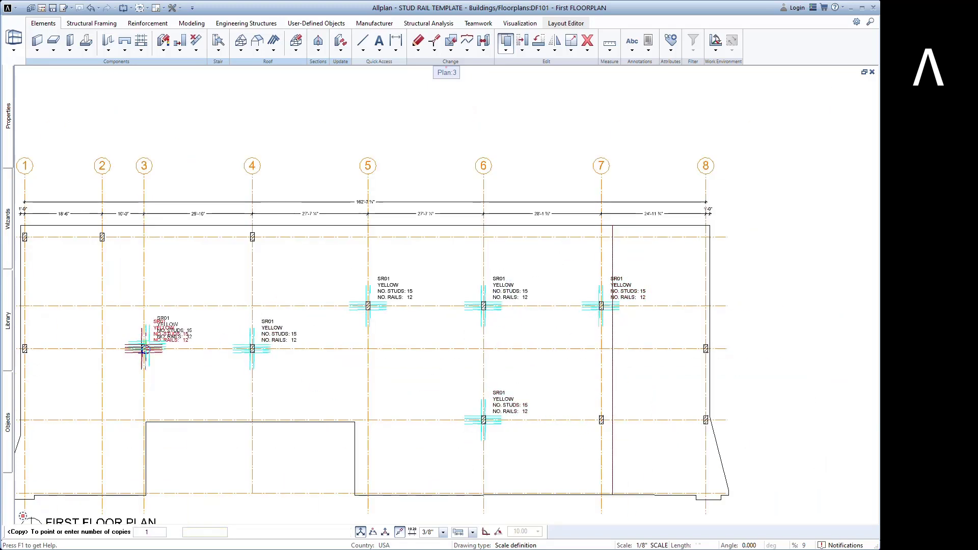
click(252, 237)
key(Escape)
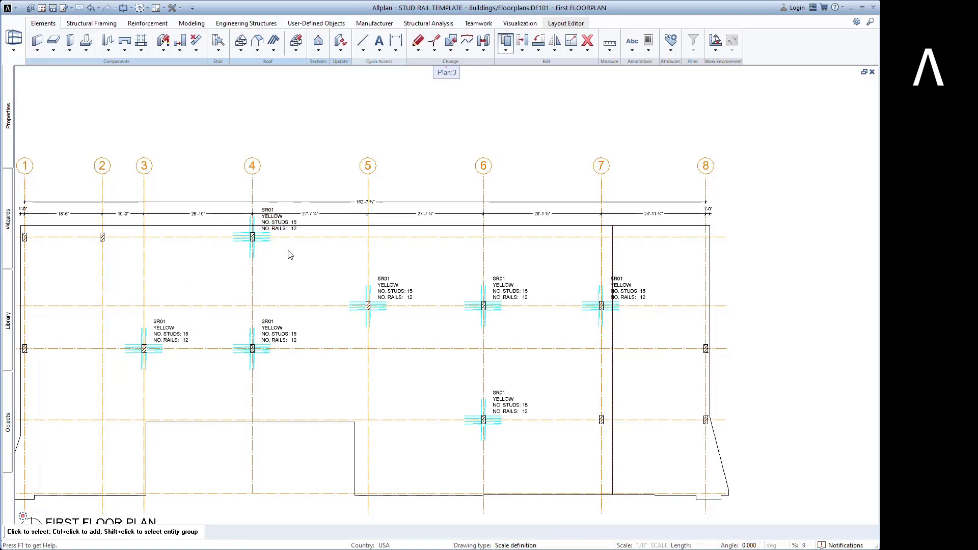
Set the stud rail at C-4 to 10 studs per rail and update all identical SmartParts with it
double_click(265, 357)
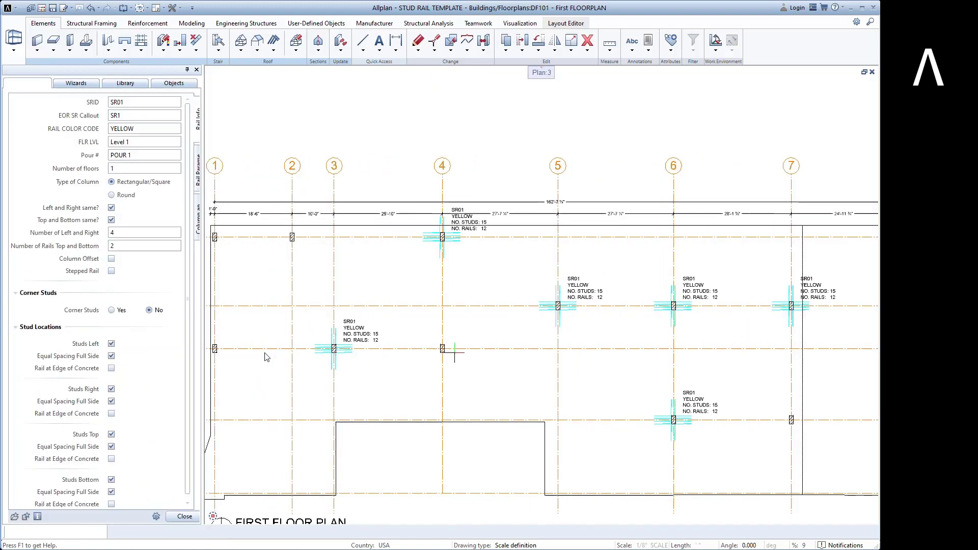
click(196, 172)
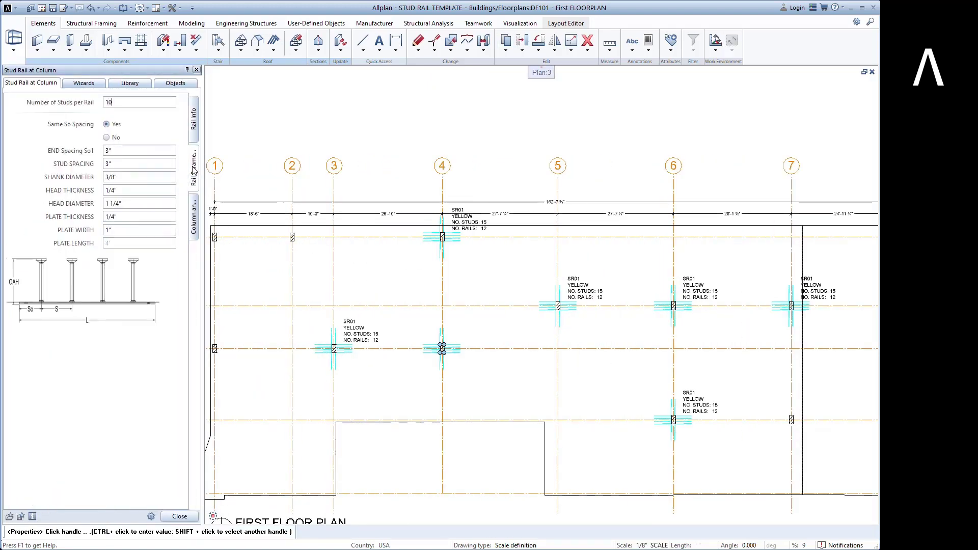
click(183, 516)
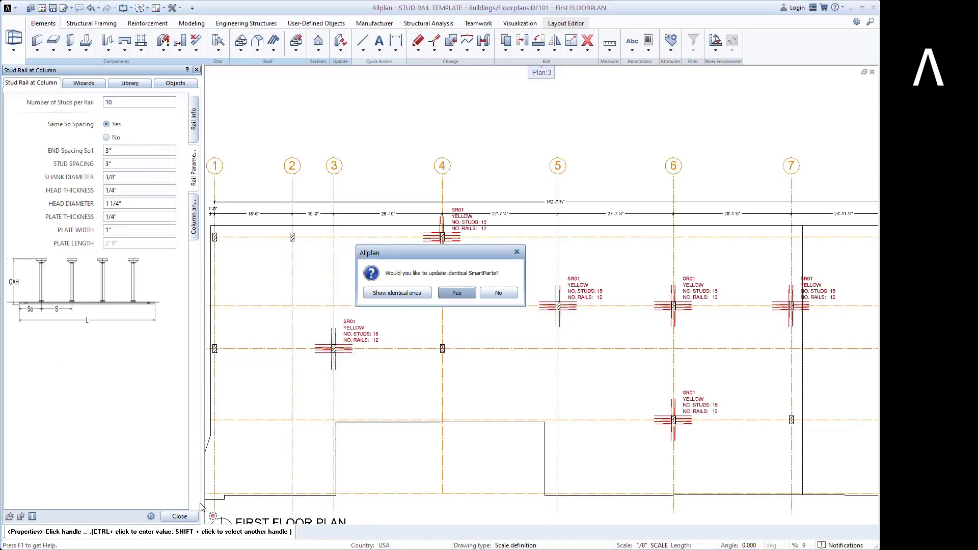
click(457, 293)
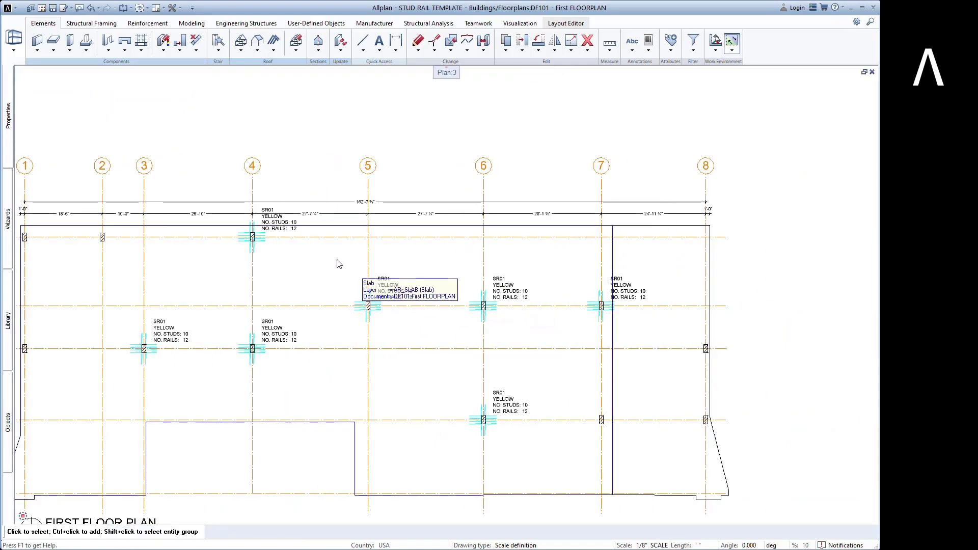
Turn off the top studs of the stud rail at E-4 without updating the identical SmartParts
click(261, 245)
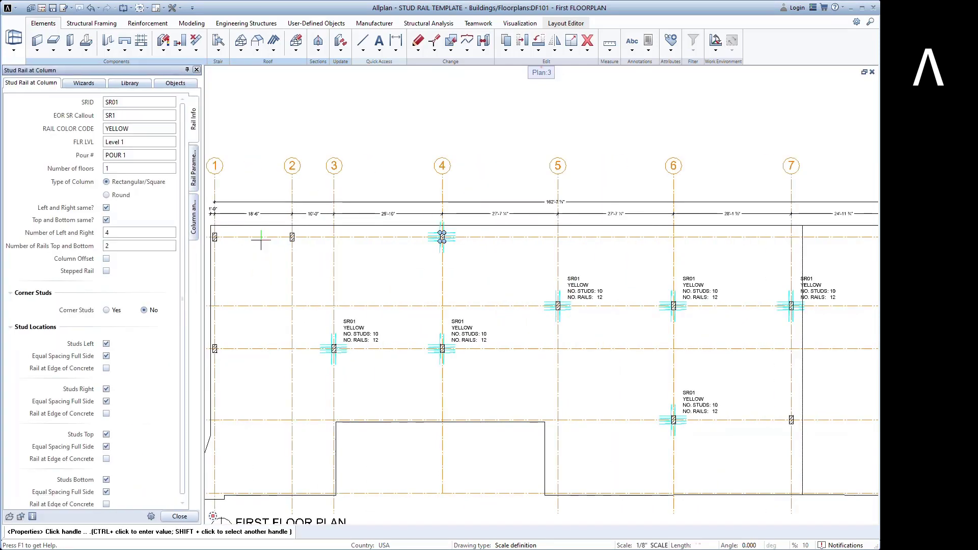
click(106, 435)
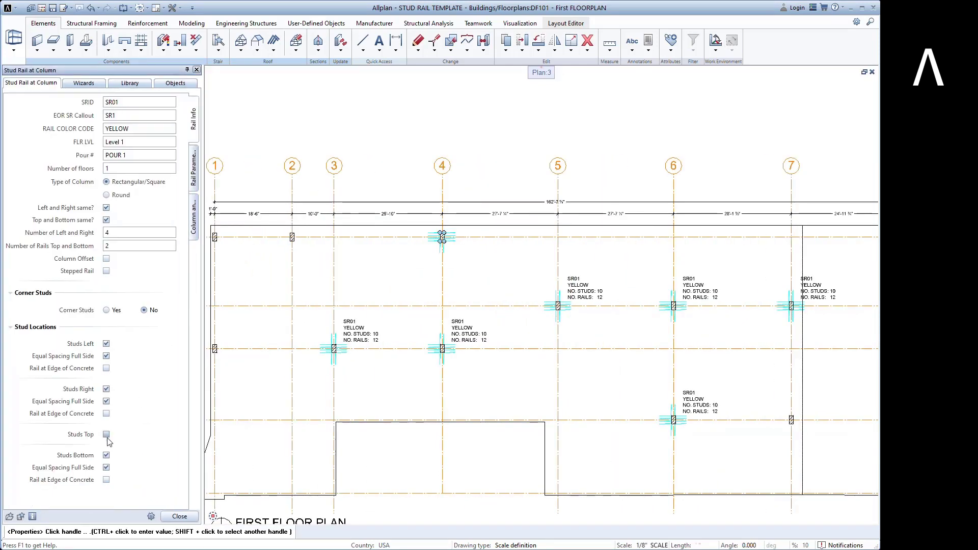
click(181, 517)
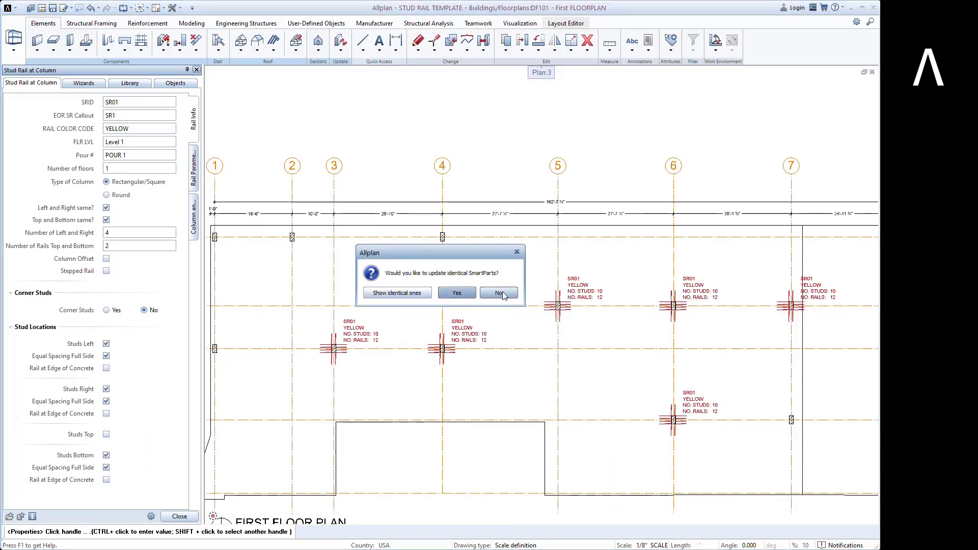
click(499, 293)
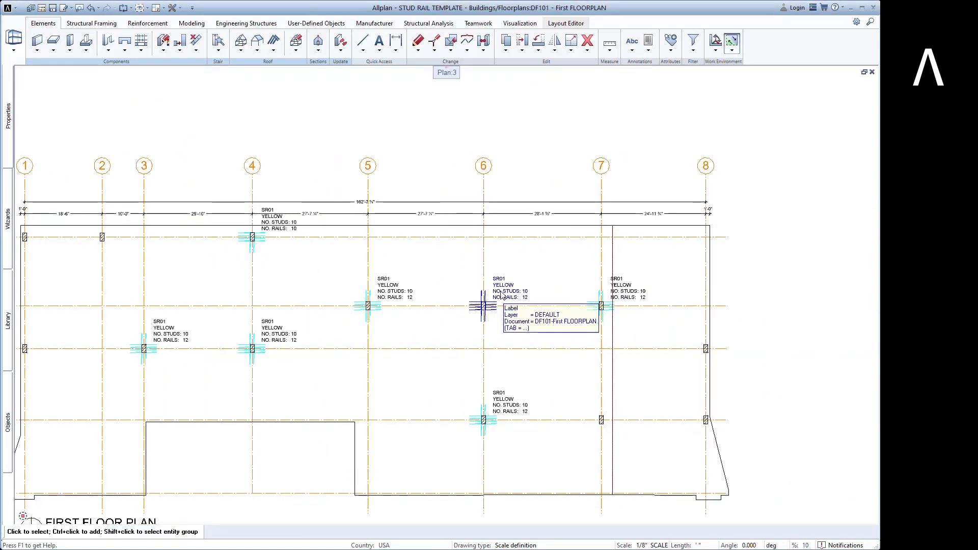
Copy the labelled stud rail at E-4 onto the column at E-2
key(c)
click(259, 240)
middle_drag(240, 226, 240, 231)
click(240, 231)
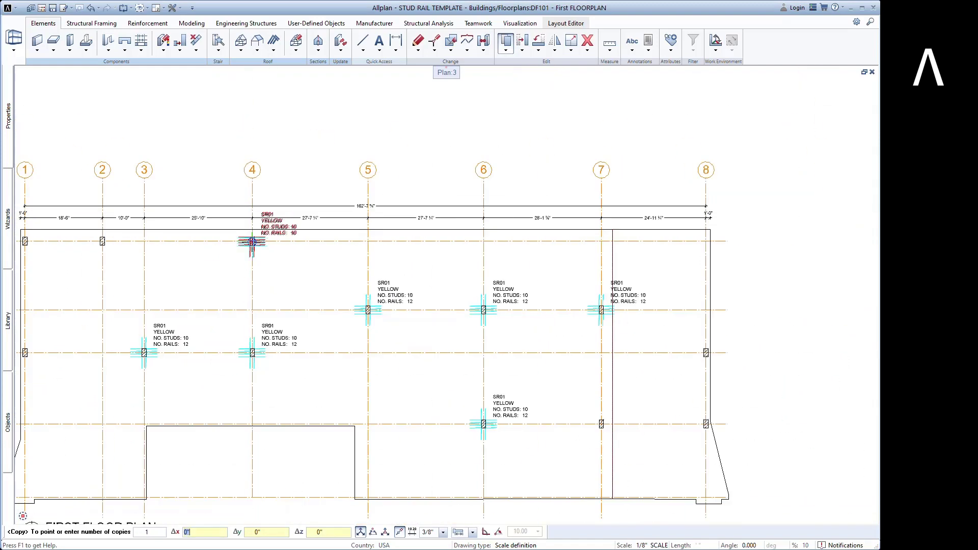
scroll(85, 243, up, 4)
click(129, 238)
key(Escape)
scroll(265, 263, down, 4)
middle_drag(268, 283, 270, 251)
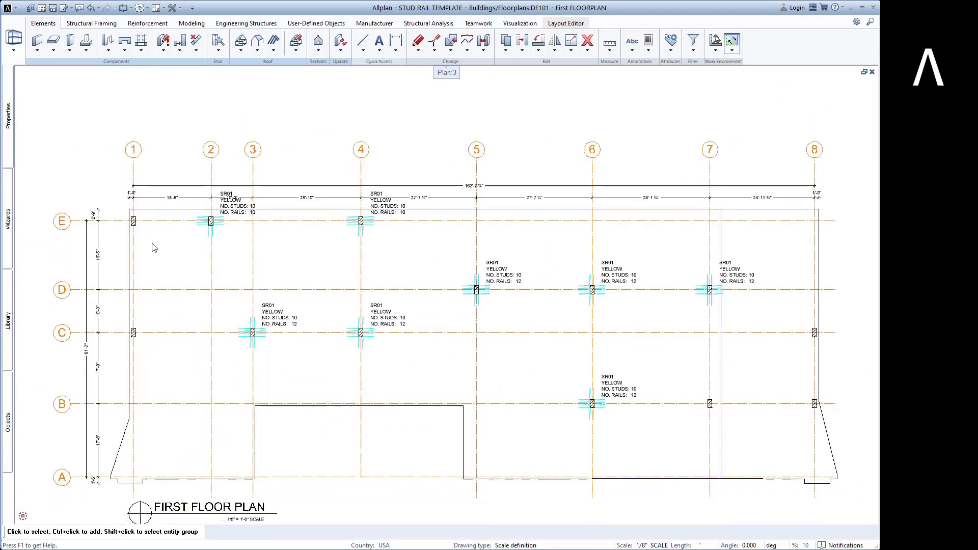
Copy the labelled 4-rail corner stud rail from the wizard's edge rails, by its lower-left column corner, onto the column at E-1
click(9, 227)
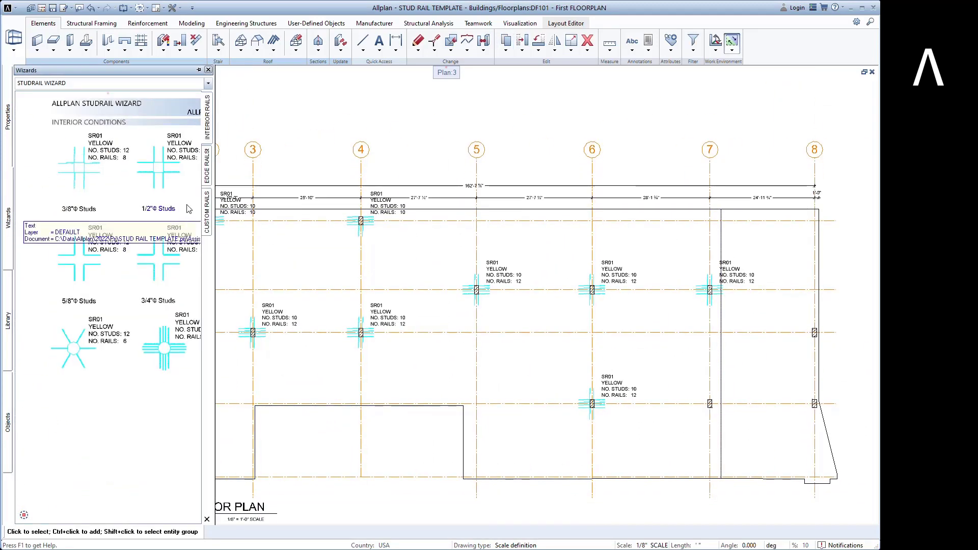
click(207, 158)
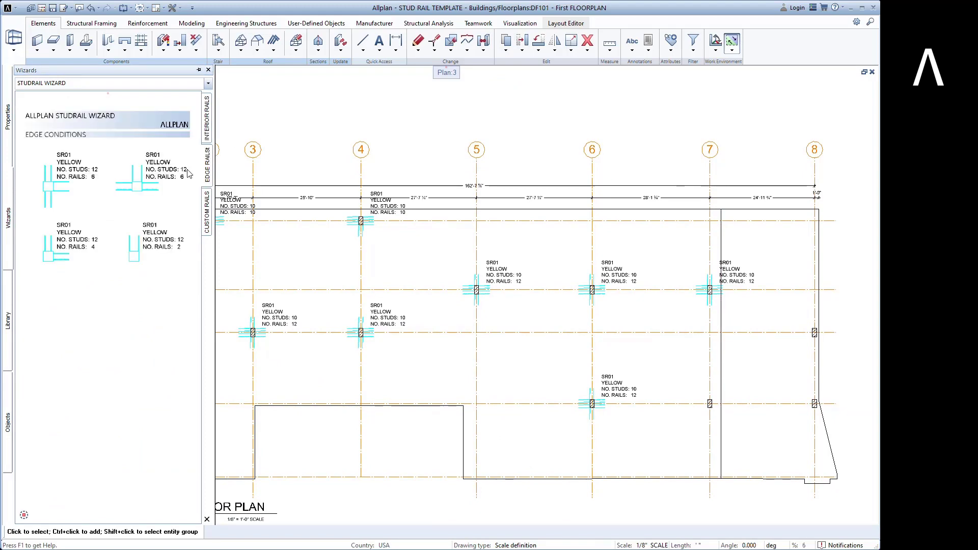
key(c)
click(46, 250)
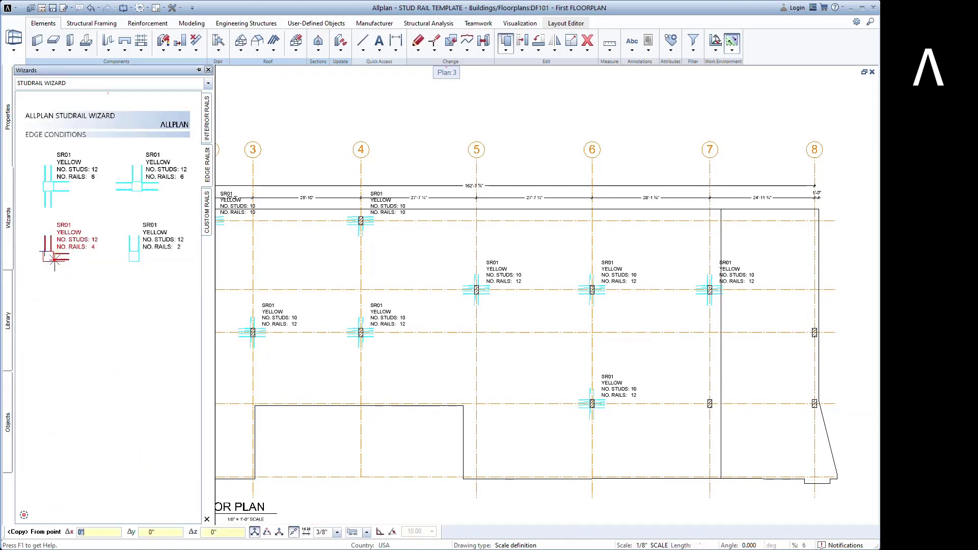
click(43, 262)
scroll(249, 257, down, 3)
scroll(181, 237, up, 5)
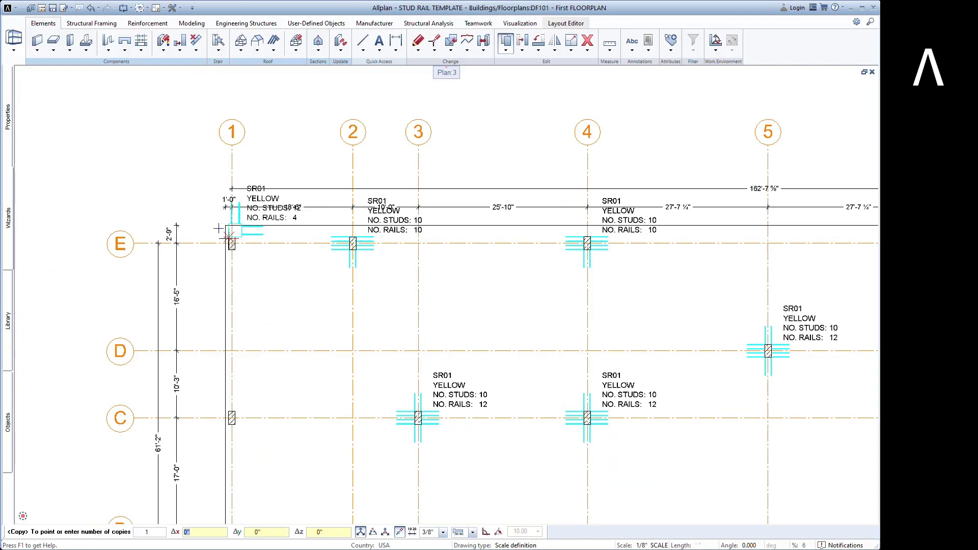
click(227, 250)
key(Escape)
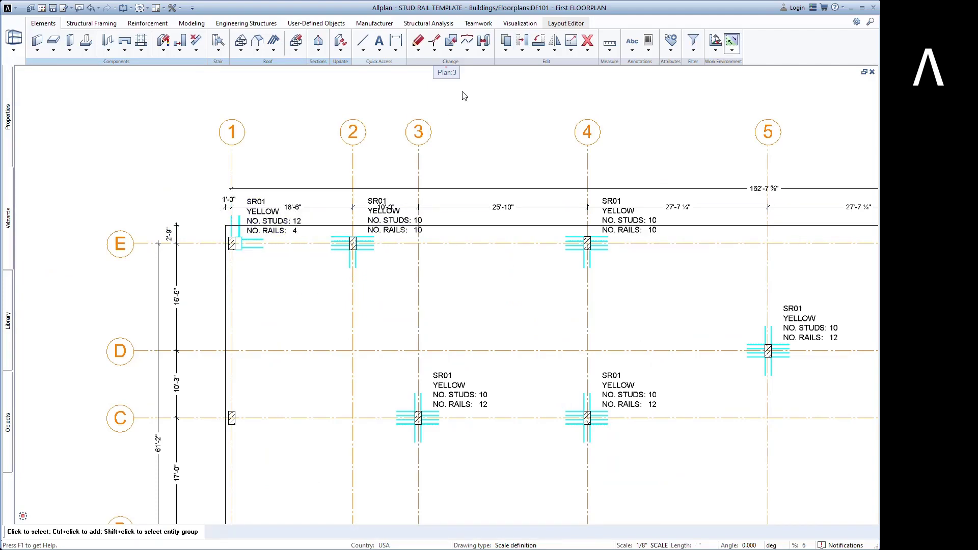
Mirror the stud rail at E-1 about grid line E without copying, and fit its width to the column
click(561, 42)
click(241, 246)
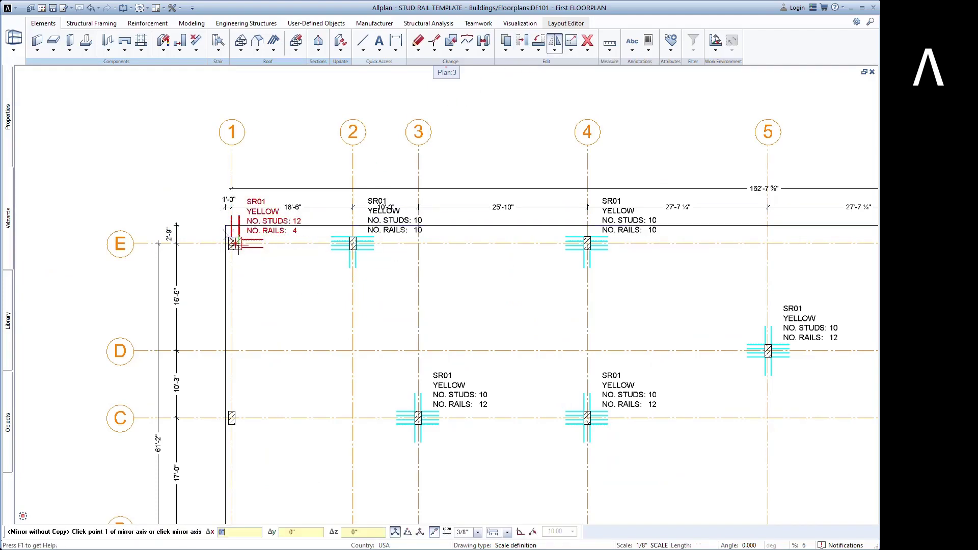
click(271, 244)
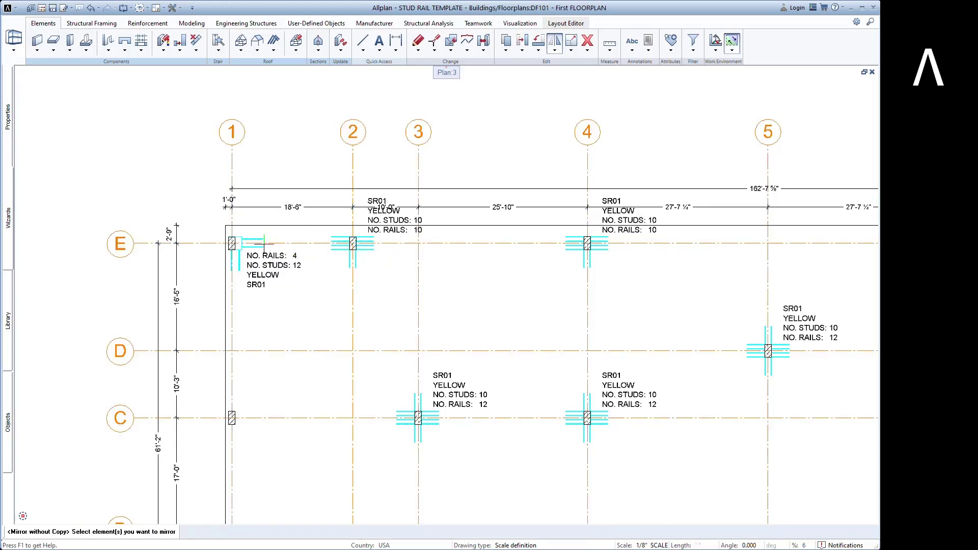
double_click(244, 248)
click(433, 233)
click(426, 233)
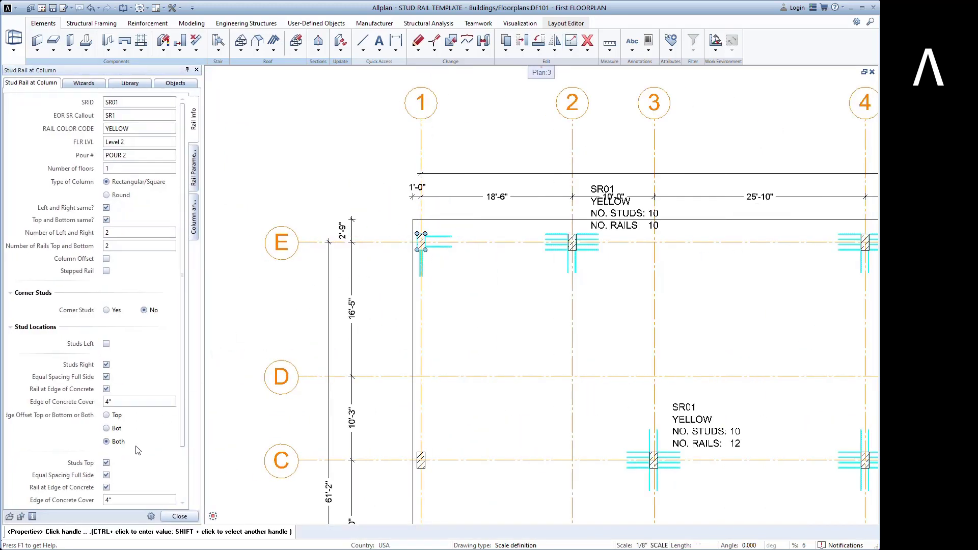
Turn off Rail at Edge of Concrete for the E-1 stud rail's top studs and set the number of left and right rails to 3
scroll(137, 450, down, 3)
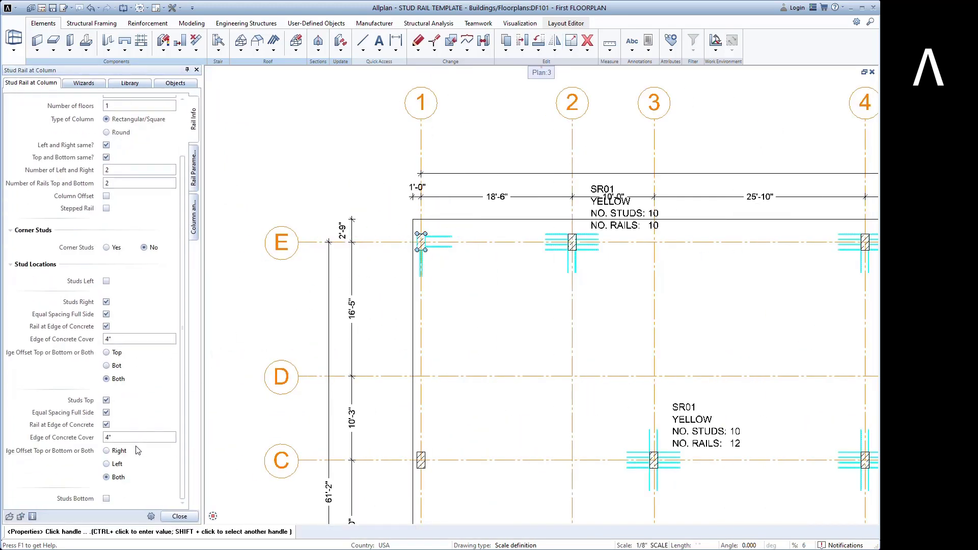
click(107, 425)
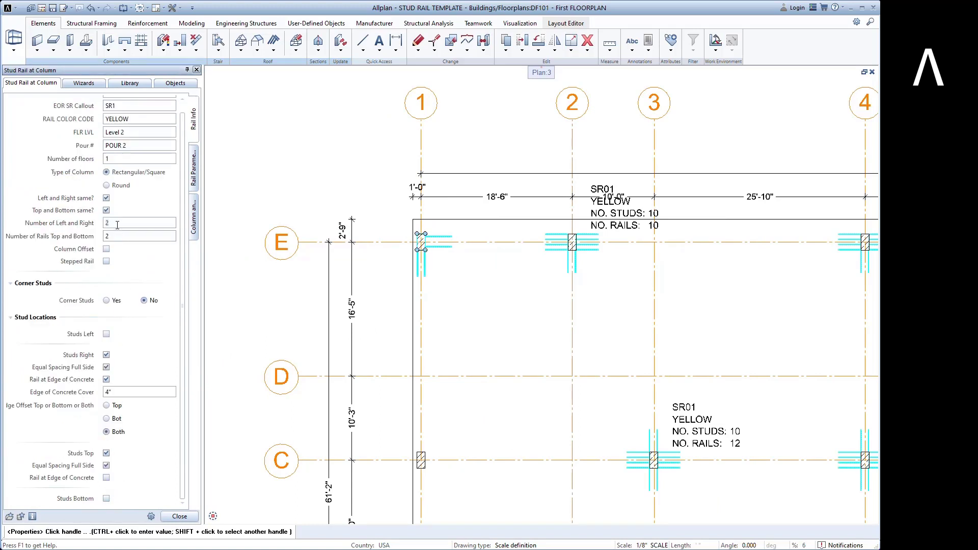
click(179, 516)
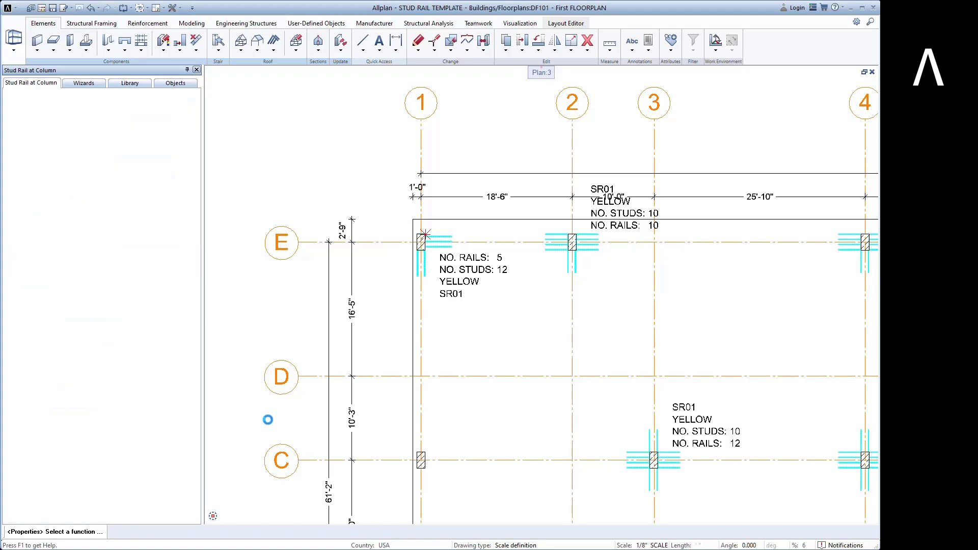
Copy the labelled 6-rail edge stud rail with right-side rails from the wizard, by its lower-left column corner, onto the column at C-1
scroll(280, 343, down, 2)
middle_drag(444, 461, 350, 344)
click(8, 224)
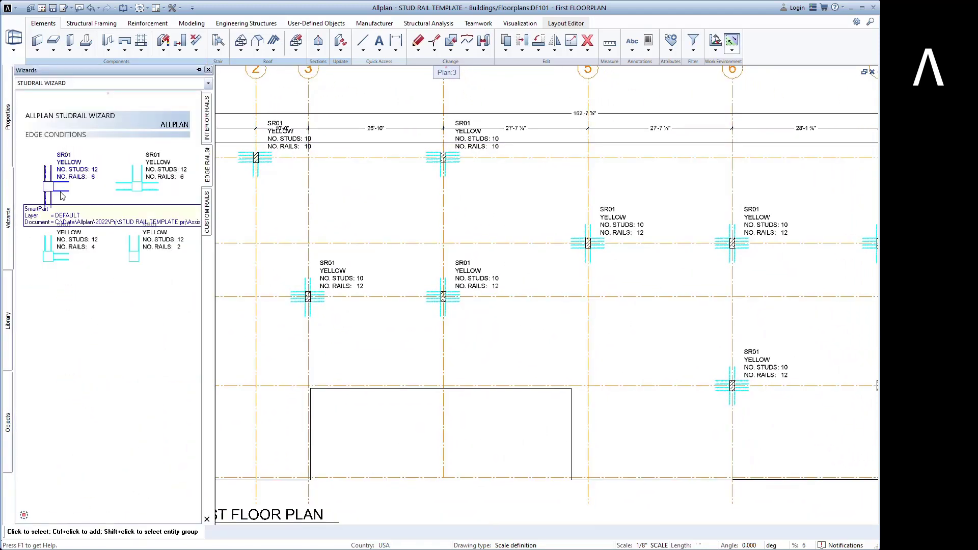
click(63, 196)
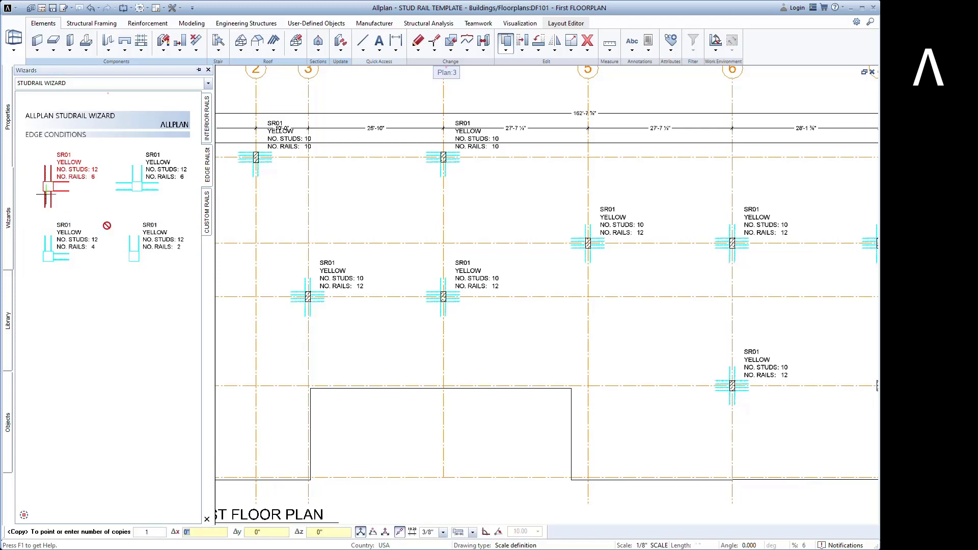
middle_drag(281, 304, 288, 304)
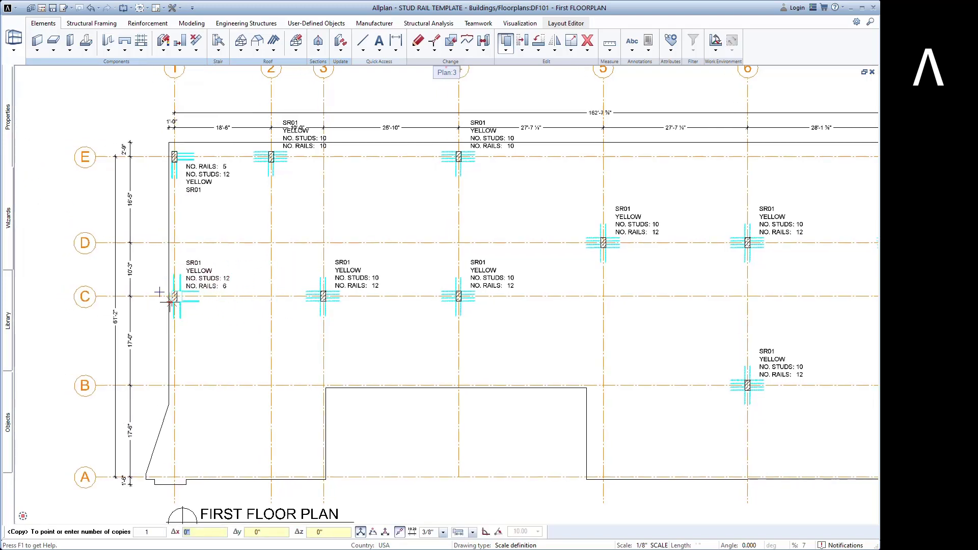
click(170, 302)
scroll(167, 302, up, 3)
key(Escape)
Fit the width of the stud rail at C-1 to its column
double_click(192, 307)
click(387, 281)
click(376, 280)
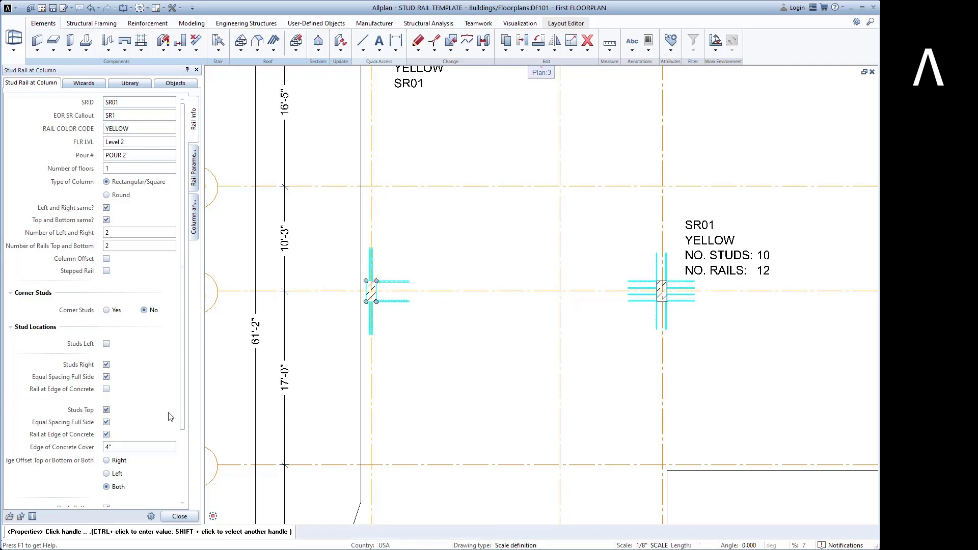
Set the C-1 stud rail's top and bottom edge offsets to Left and its number of left and right rails to 4
click(106, 473)
scroll(107, 478, down, 3)
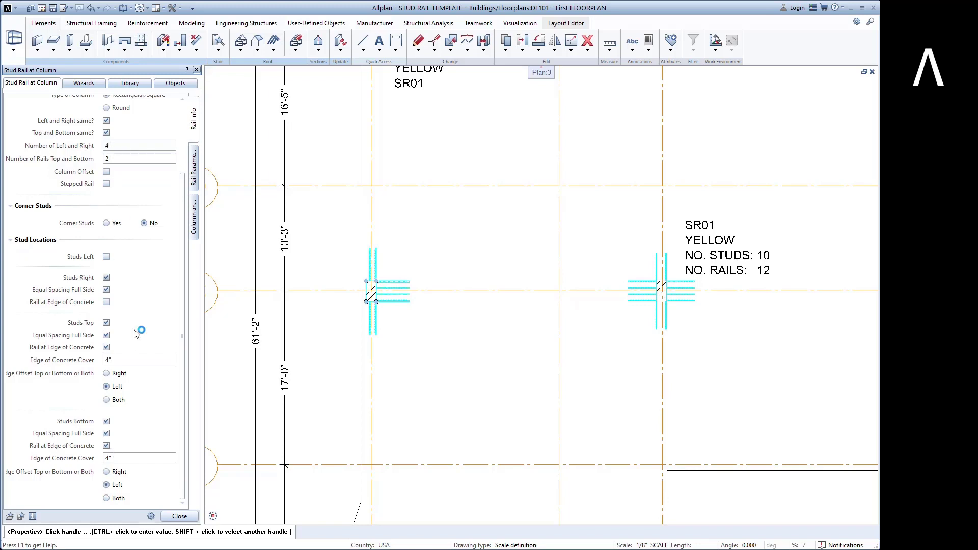
click(191, 518)
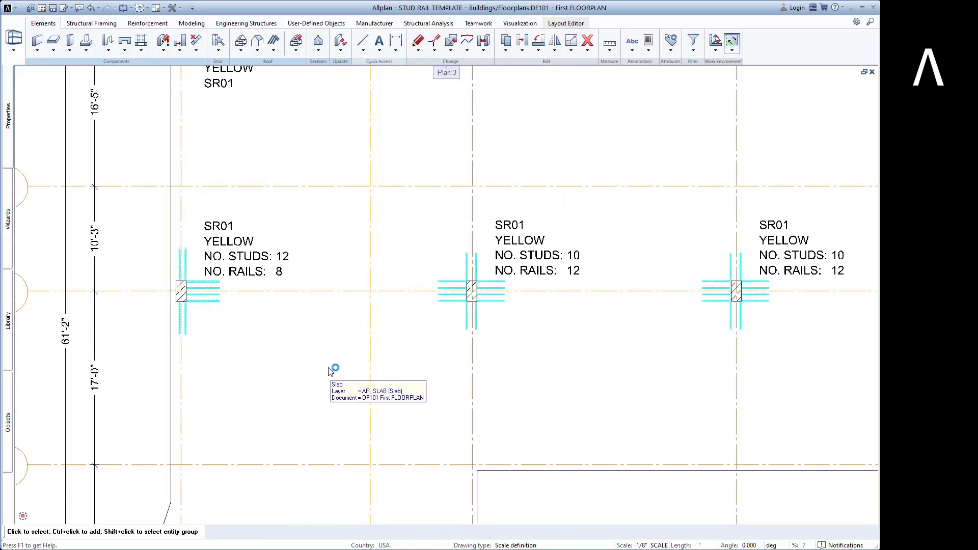
Copy and mirror the C-1 stud rail across the middle of the floor plan to the column at C-8
scroll(356, 296, down, 5)
middle_click(552, 118)
middle_click(552, 117)
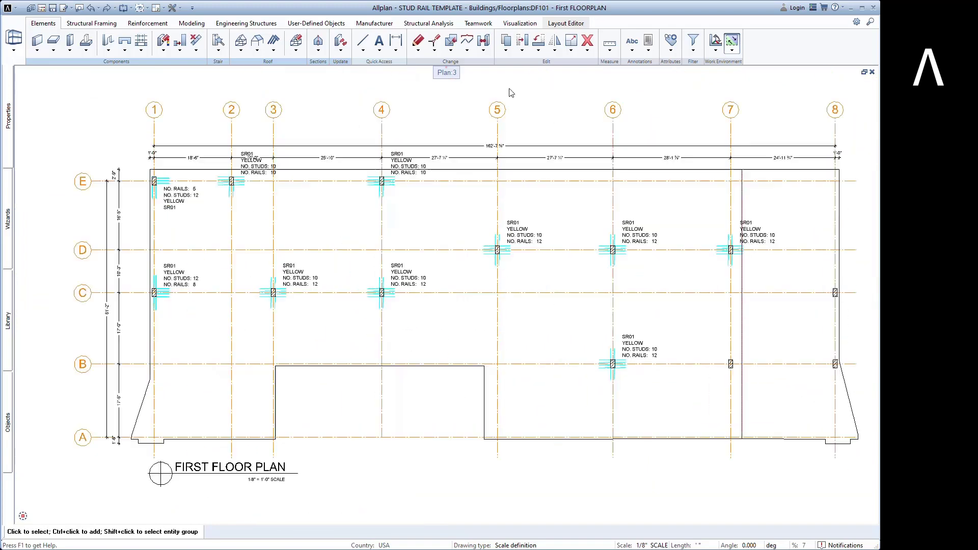
click(554, 50)
click(566, 68)
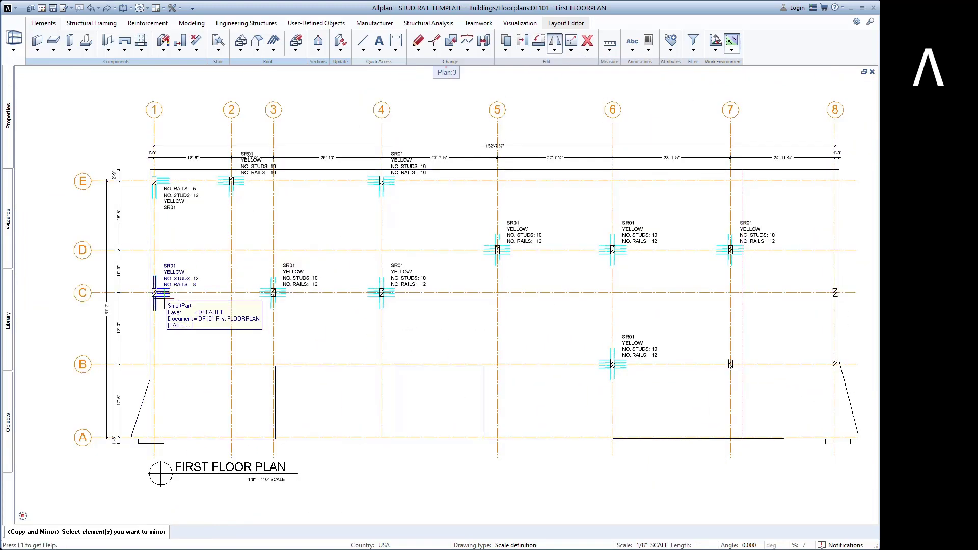
click(165, 299)
click(500, 324)
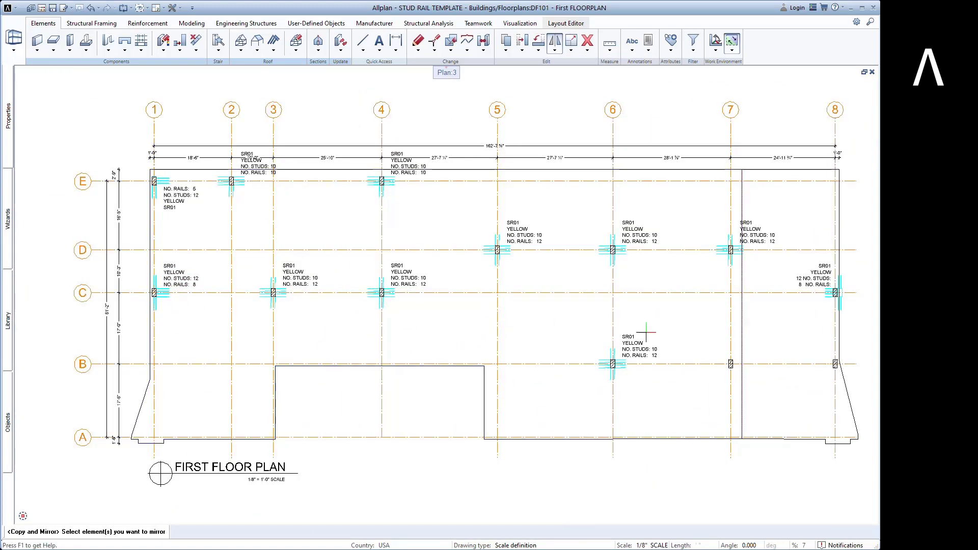
Move the mirrored stud rail by its lower-right column corner onto the matching corner of the column at C-8
scroll(845, 296, up, 5)
click(801, 289)
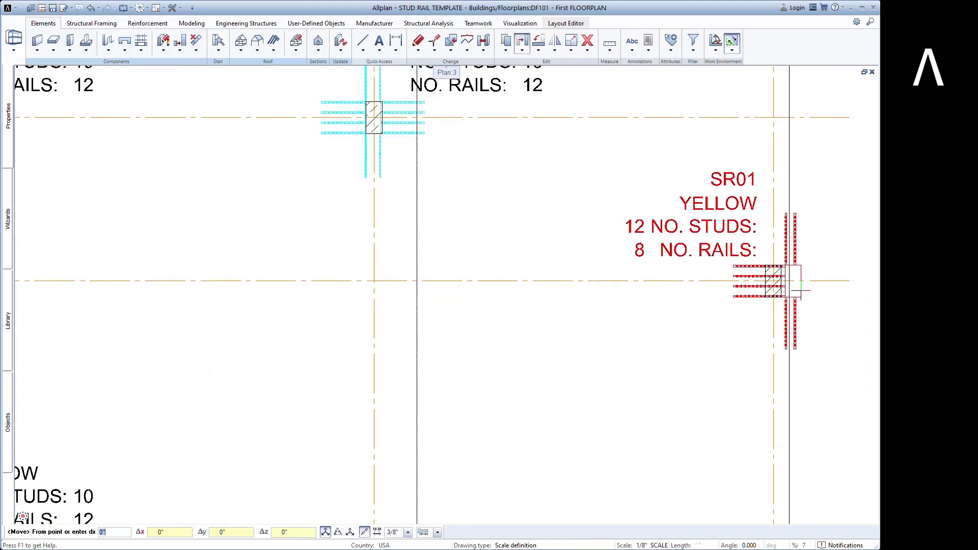
click(801, 297)
click(781, 297)
scroll(644, 329, down, 8)
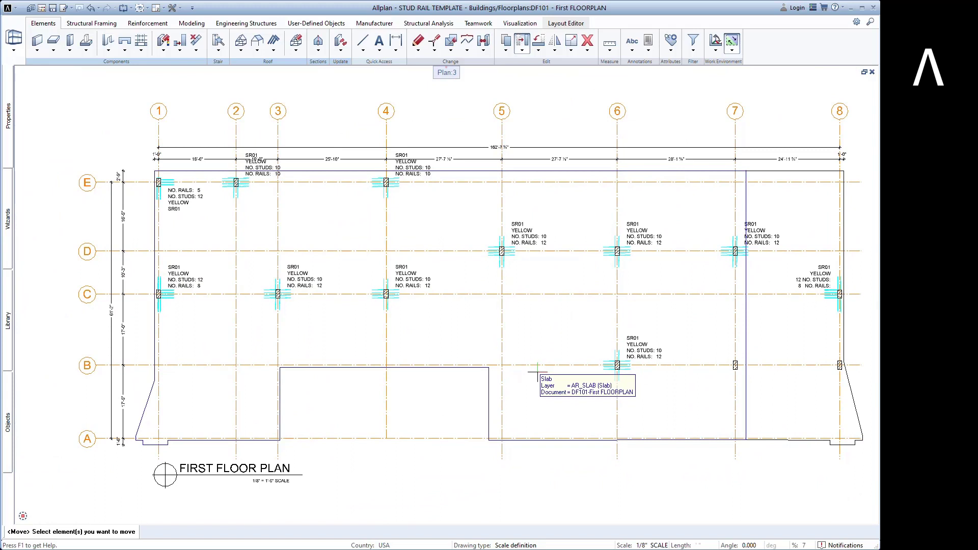
Copy the labelled 2-rail, 20-stud rail from the wizard's custom rails into the plan just below the column at D-7
click(8, 241)
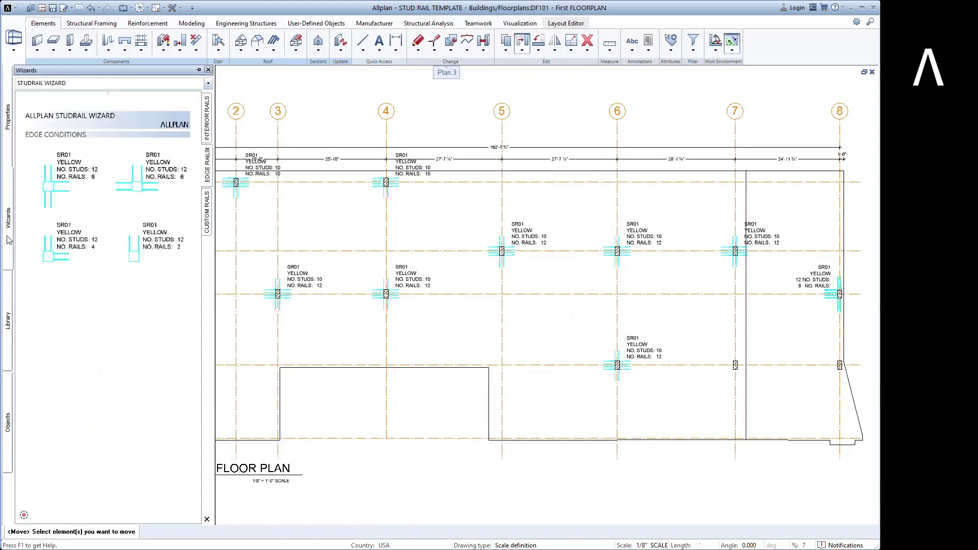
click(207, 224)
key(c)
click(57, 256)
click(52, 262)
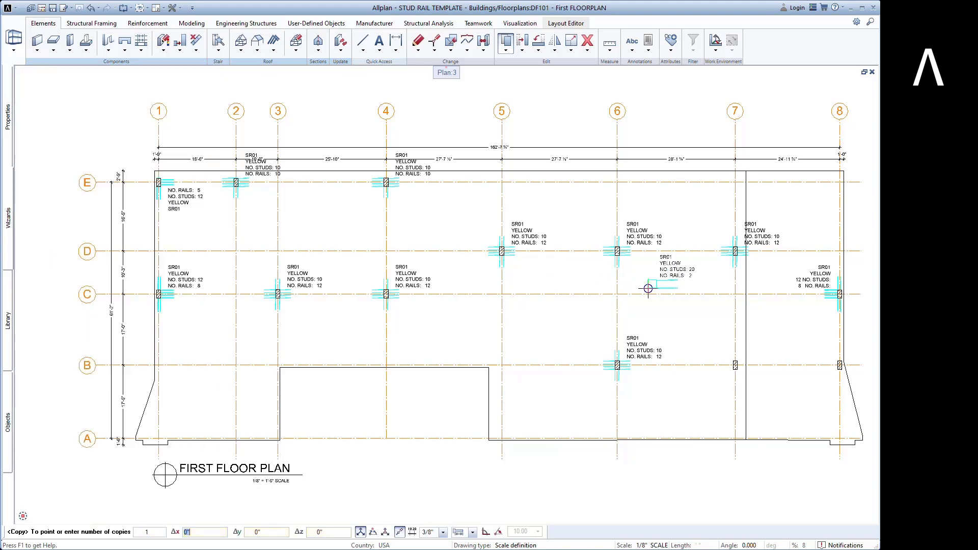
middle_drag(696, 293, 444, 334)
scroll(473, 315, up, 4)
click(489, 350)
key(Escape)
key(Escape)
Move the label of the 12-rail stud rail at D-7 to the lower left of its column
key(m)
click(560, 239)
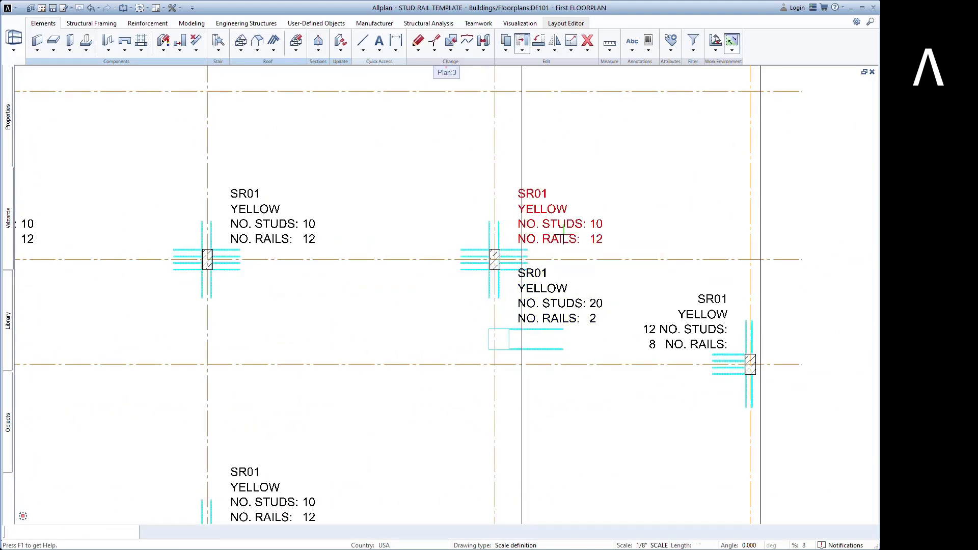
click(562, 240)
click(440, 298)
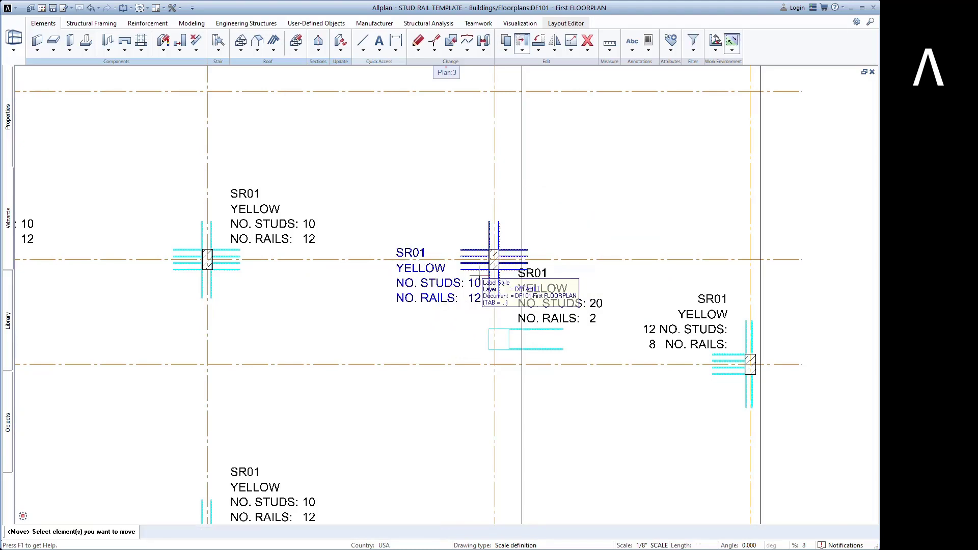
click(511, 250)
click(511, 250)
key(Escape)
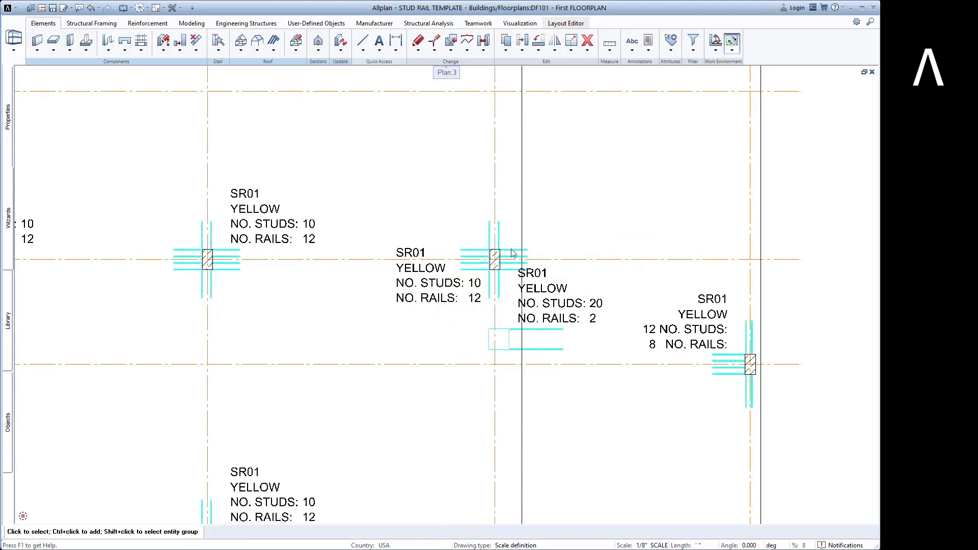
Turn off Studs Right for the stud rail at D-7
double_click(510, 253)
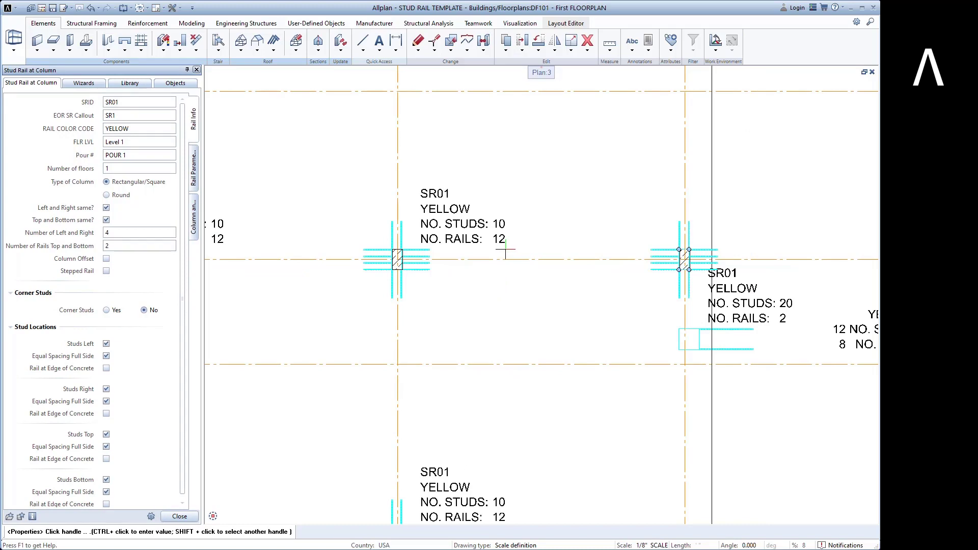
click(106, 389)
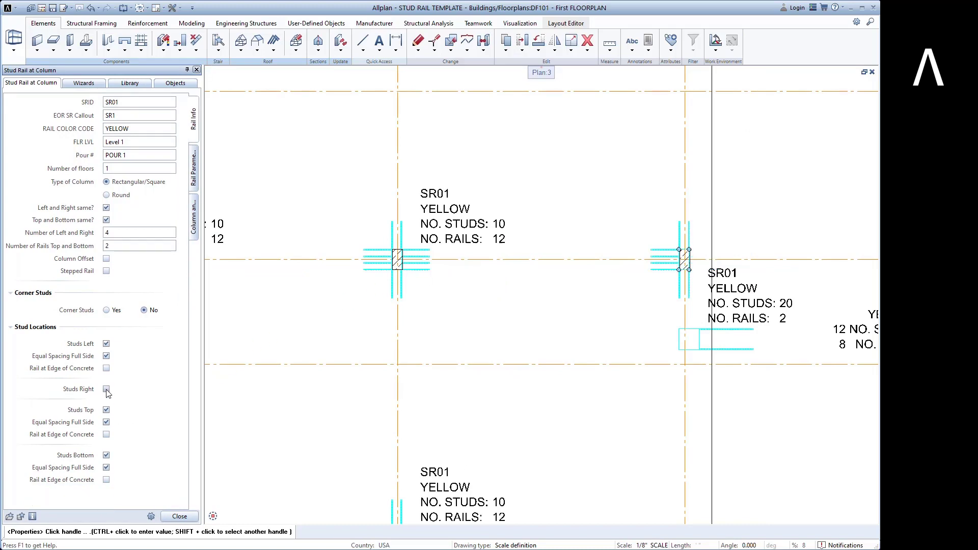
click(179, 516)
click(499, 294)
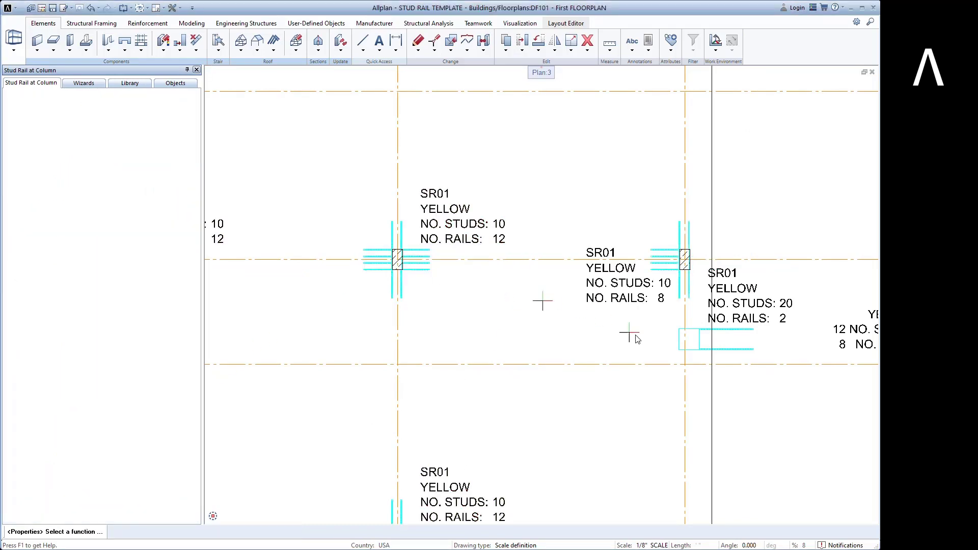
Move the custom 2-rail stud rail by its lower-left column corner onto the matching corner of the column at D-7
key(ctrl+m)
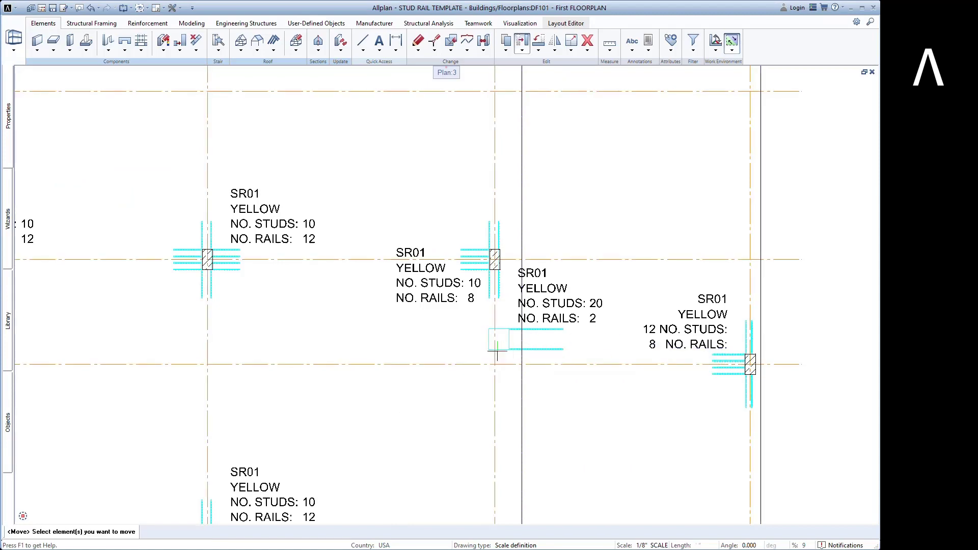
click(502, 340)
click(489, 349)
click(489, 269)
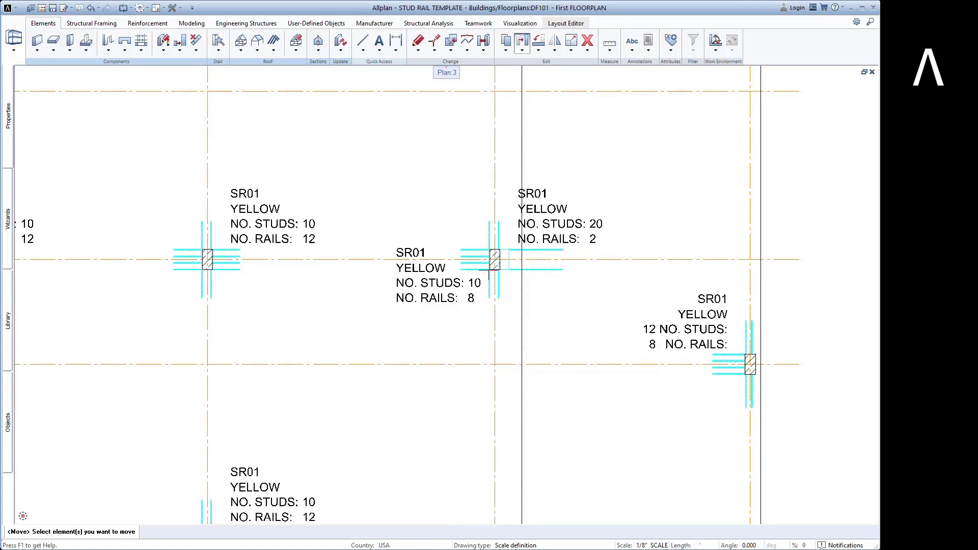
Fit the width of the custom stepped stud rail at D-7 to its column's upper-right corner
scroll(517, 261, up, 3)
click(504, 264)
click(503, 266)
click(503, 266)
double_click(502, 264)
click(693, 239)
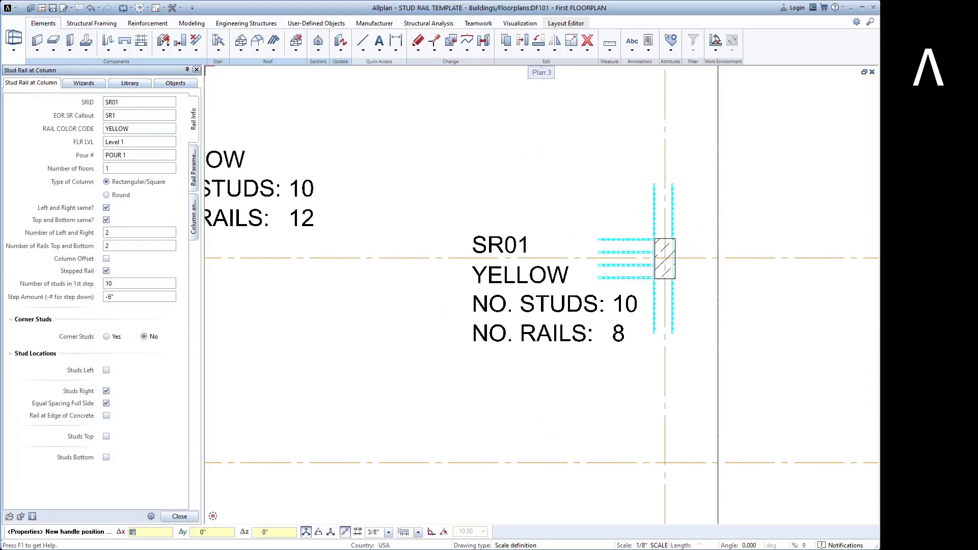
click(674, 239)
middle_drag(694, 254, 490, 298)
Set the number of studs in the 1st step of the D-7 stepped rail to 8
scroll(490, 298, up, 1)
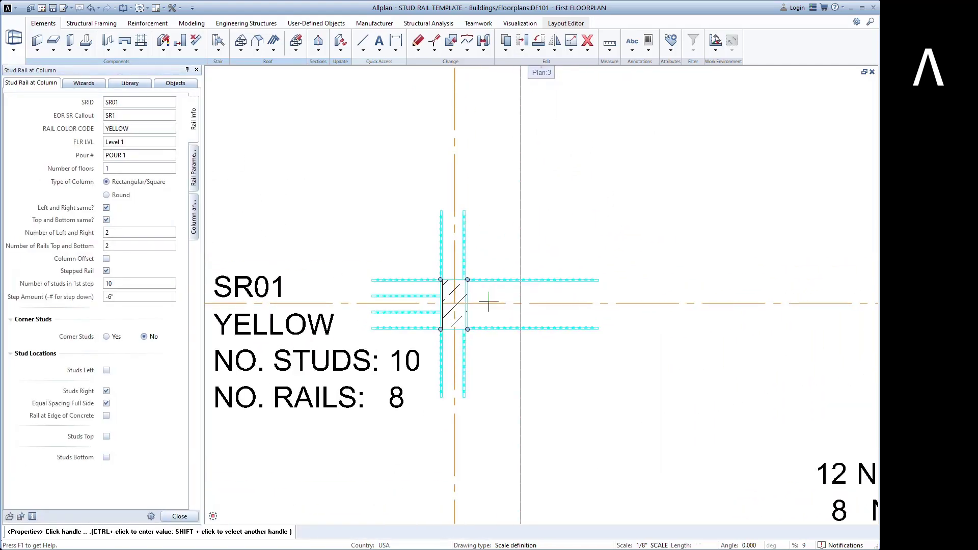
scroll(489, 302, up, 2)
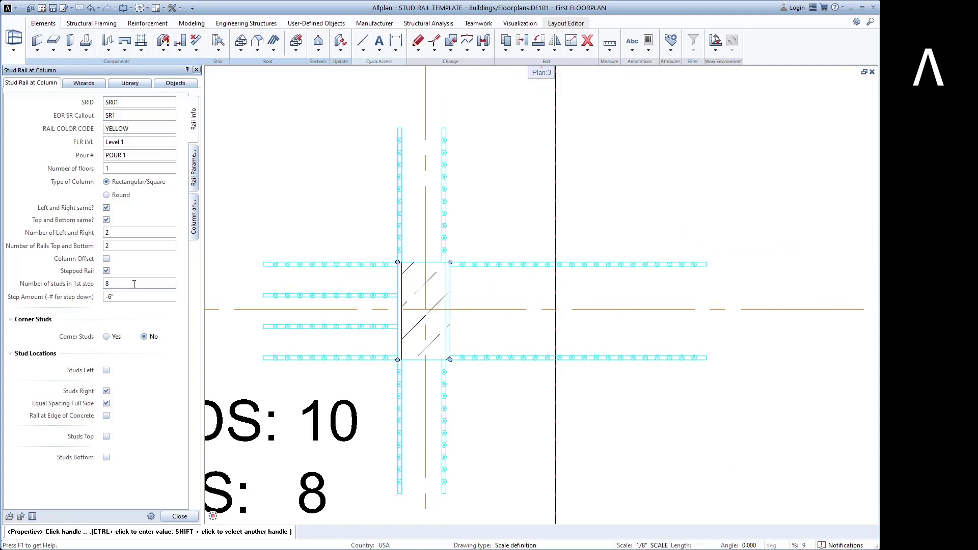
click(180, 517)
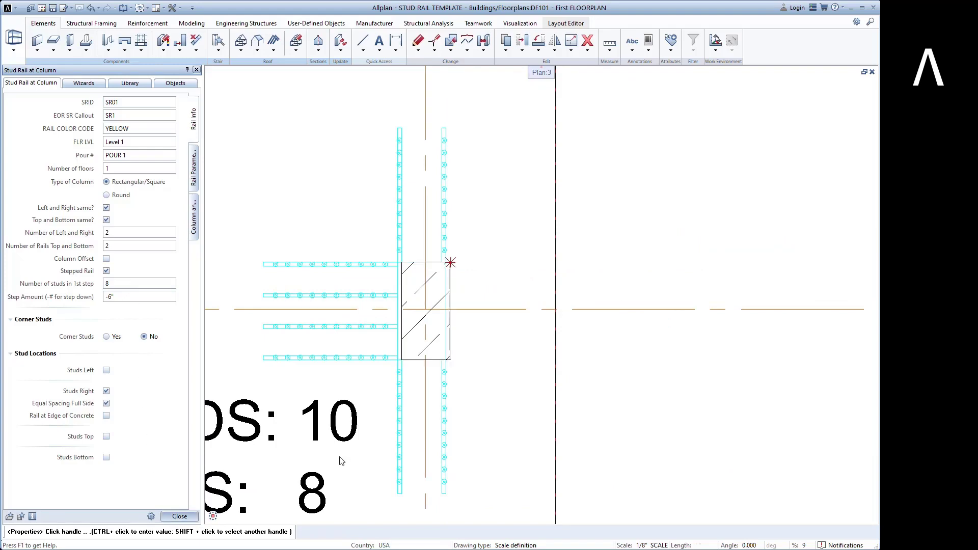
scroll(489, 391, down, 5)
middle_drag(487, 390, 456, 298)
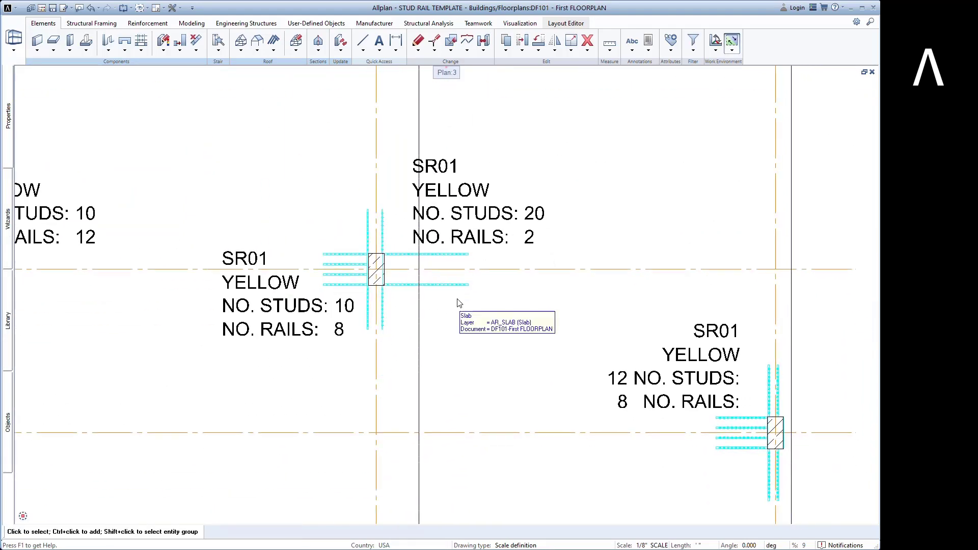
Load the saved "plan and 3d" viewport arrangement and orient the 3D view closely on the stepped stud rail at D-7
click(157, 9)
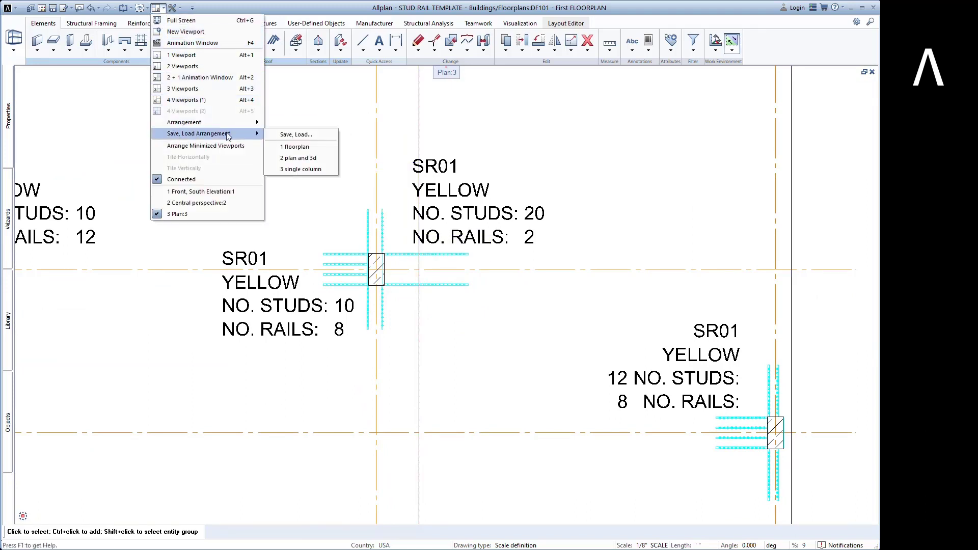
click(319, 158)
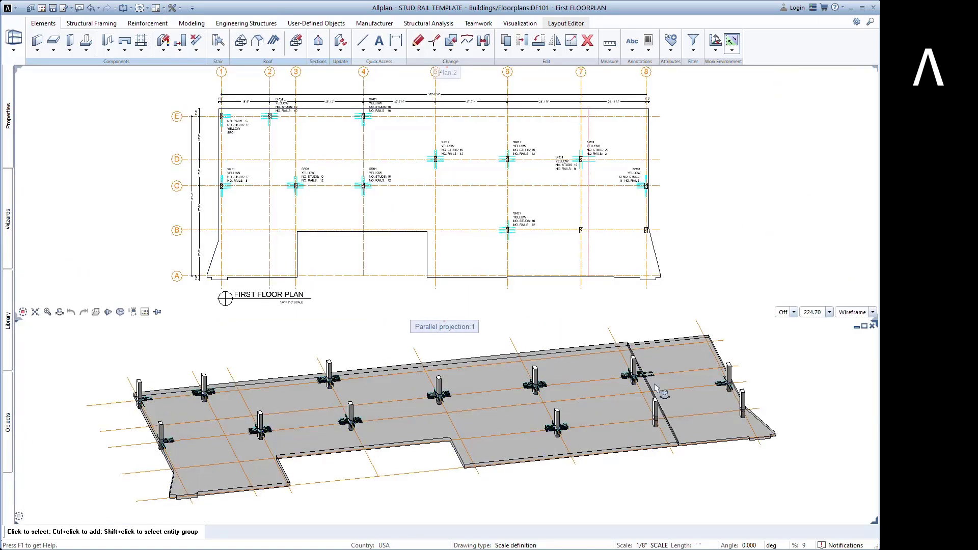
mouse_move(693, 410)
ctrl+mouse_down()
mouse_move(636, 422)
mouse_move(610, 403)
ctrl+mouse_up()
scroll(716, 371, up, 5)
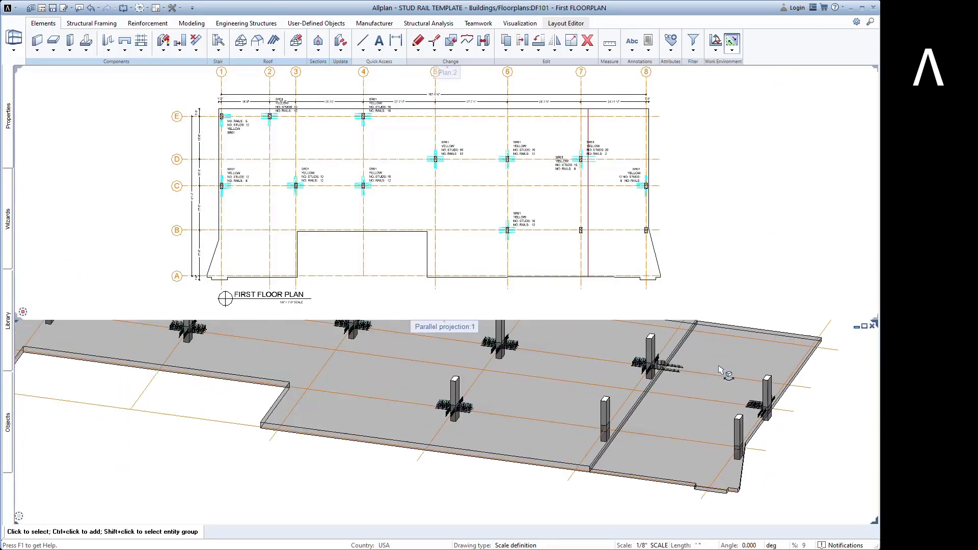
middle_drag(650, 374, 551, 420)
scroll(551, 420, up, 2)
drag(522, 417, 560, 392)
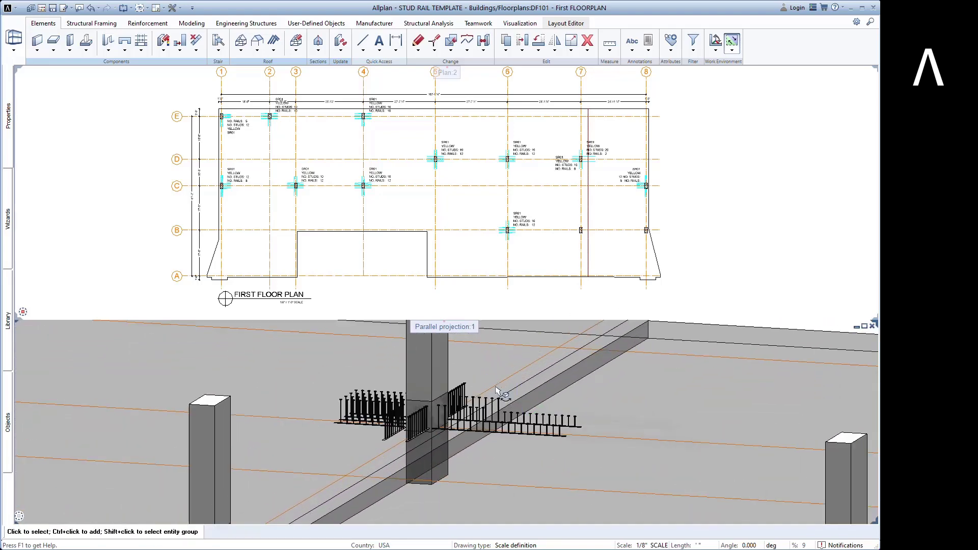
Create a rectangular section clipping path with identifier 1 around column D-7, matching its viewing direction to the 3D viewport
click(319, 40)
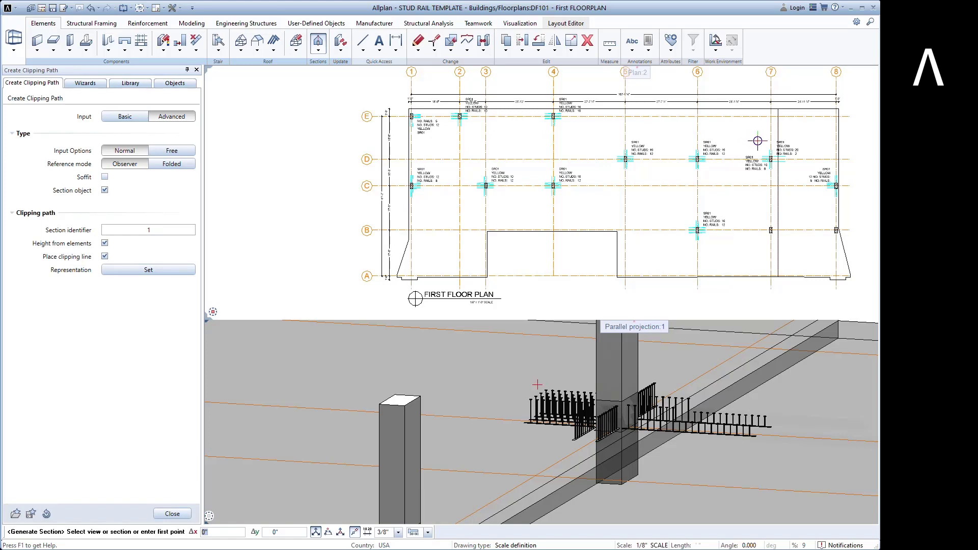
click(754, 140)
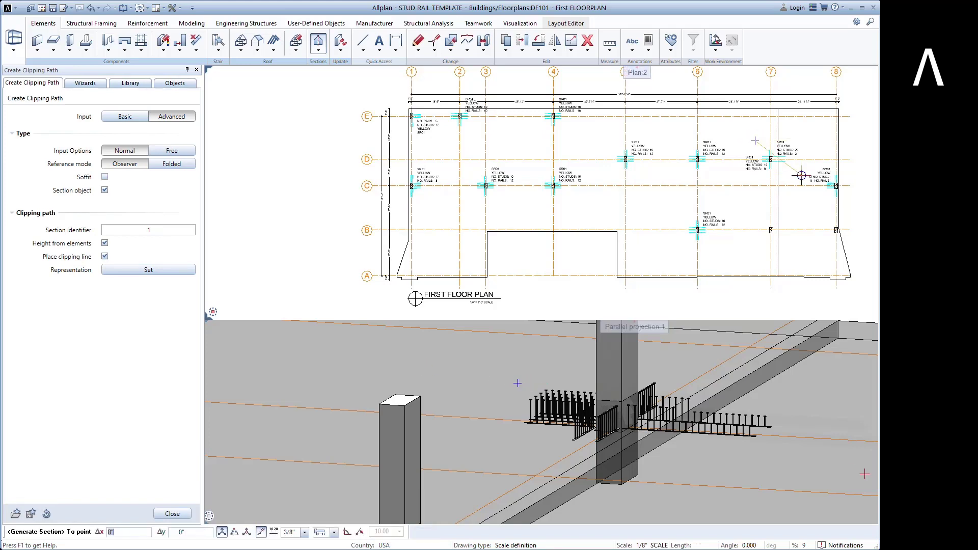
click(801, 175)
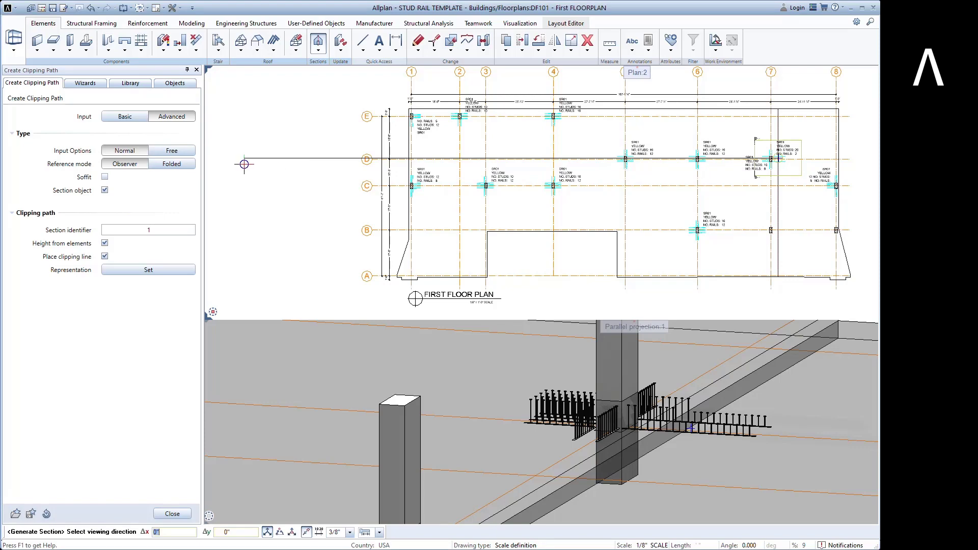
click(211, 166)
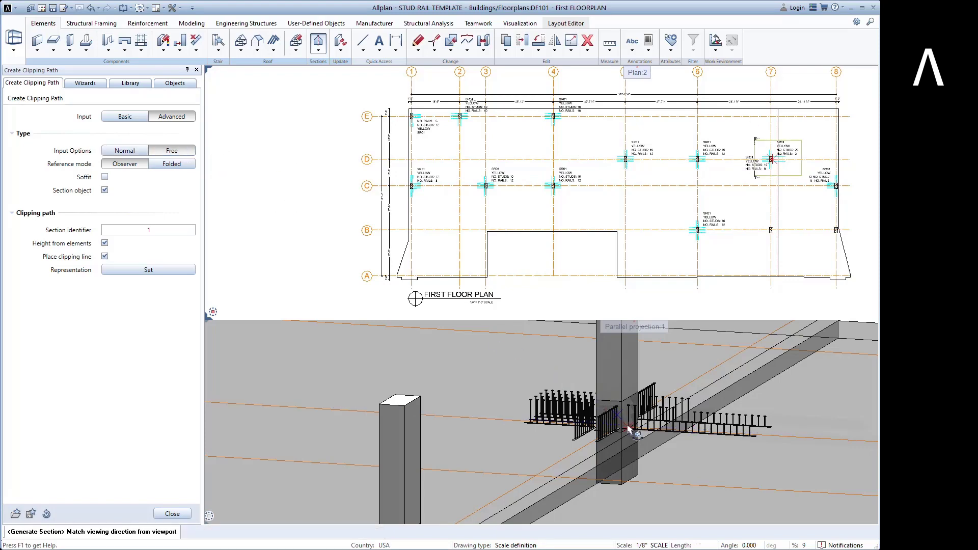
click(645, 420)
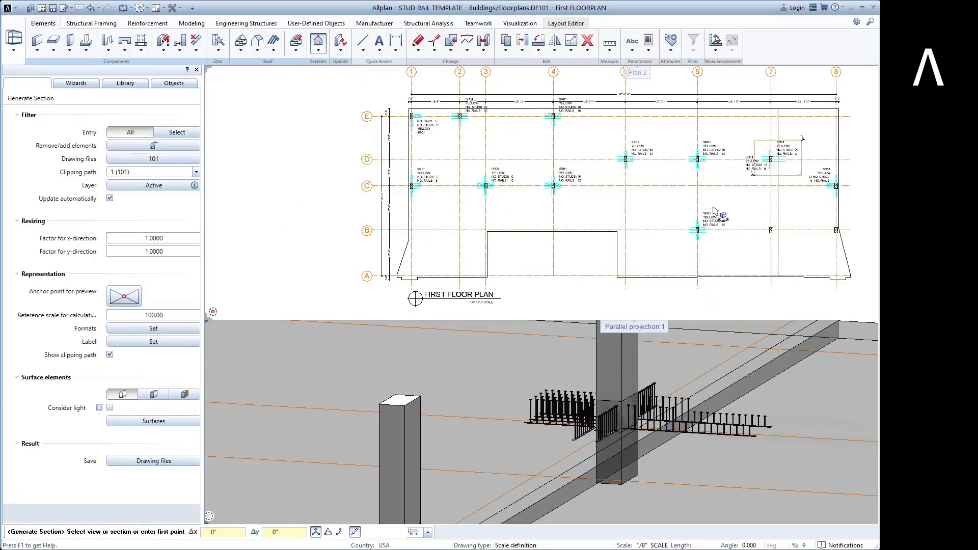
Place the generated 3D section of column D-7 beside the floor plan, right of grid line 8, without rotation
click(715, 210)
middle_drag(766, 212, 638, 211)
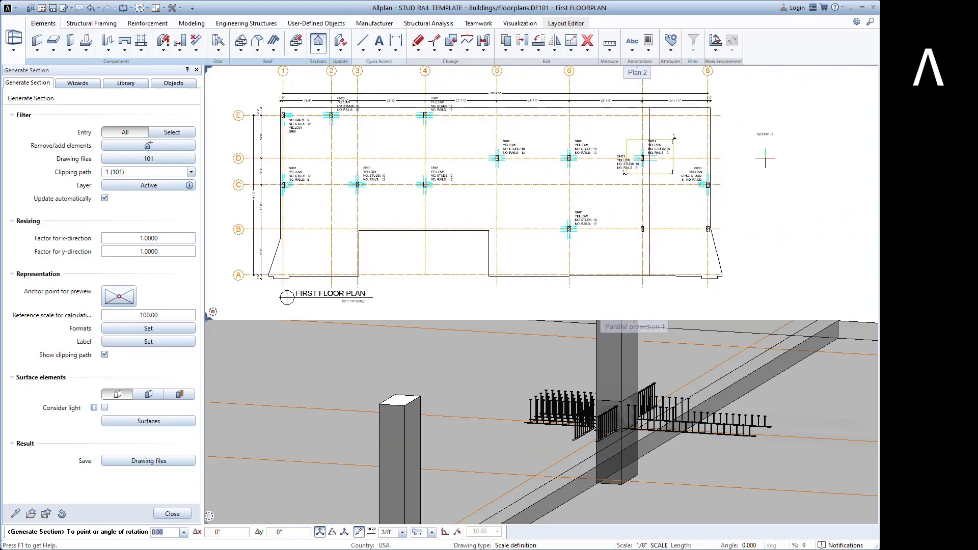
click(764, 159)
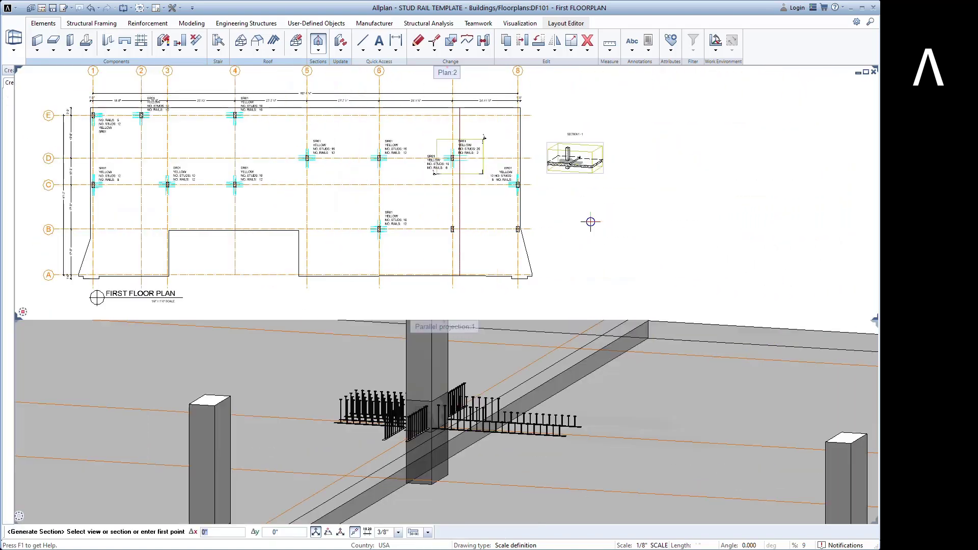
click(779, 219)
key(Escape)
key(Escape)
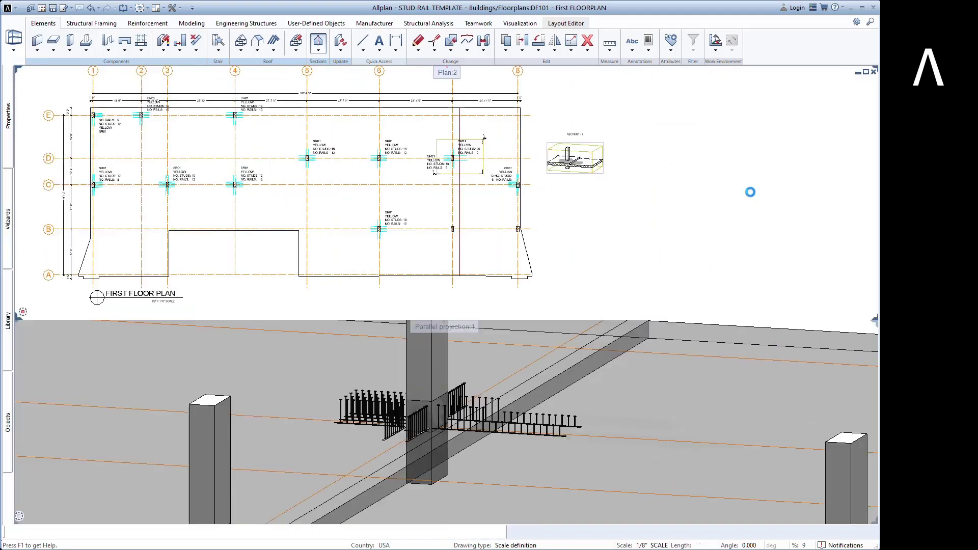
scroll(571, 162, up, 8)
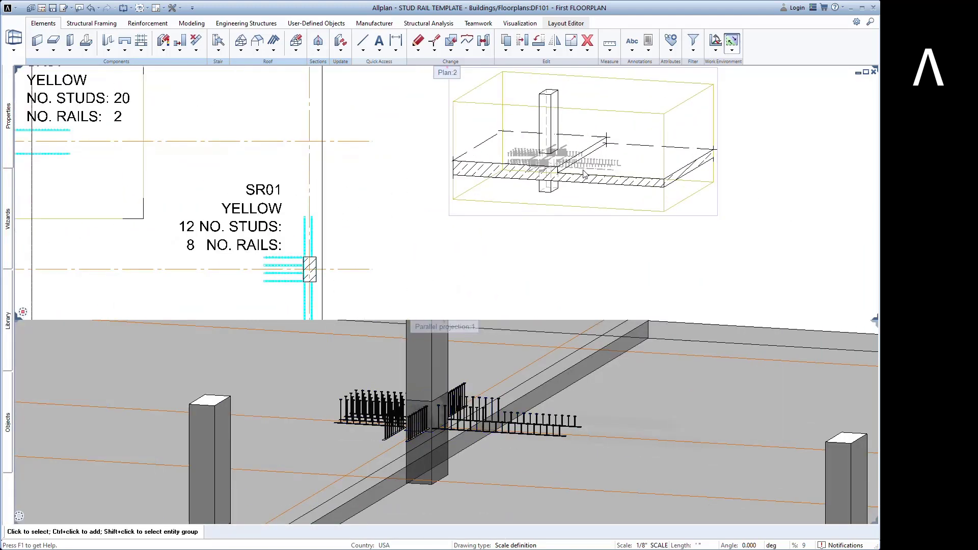
Place the project's STUD RAIL TABLE as an associative legend below the first floor plan, right of its title
scroll(571, 201, down, 5)
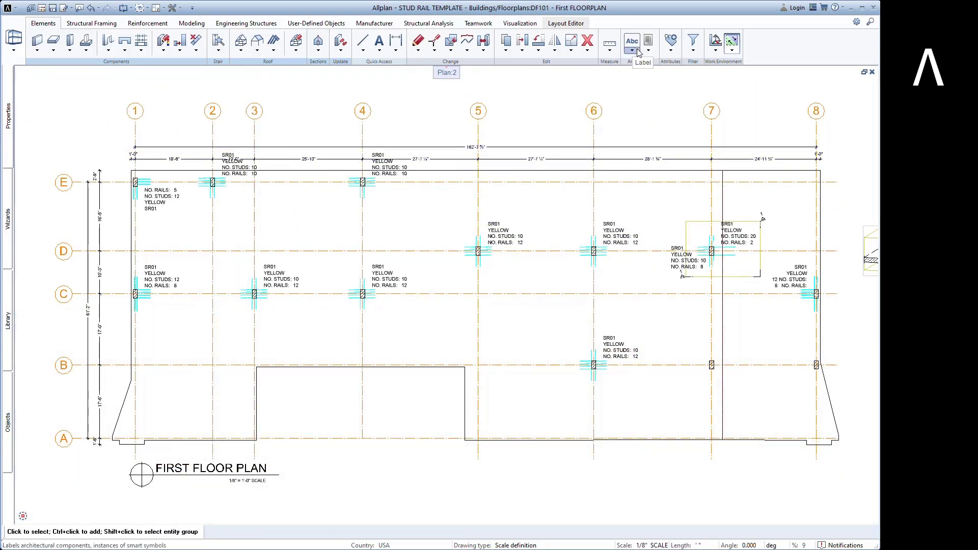
click(649, 49)
click(654, 73)
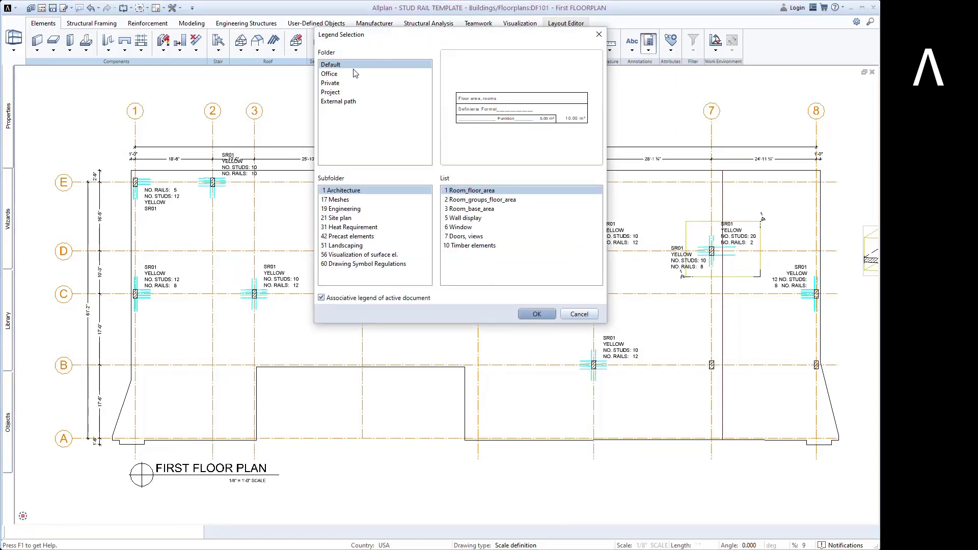
click(335, 93)
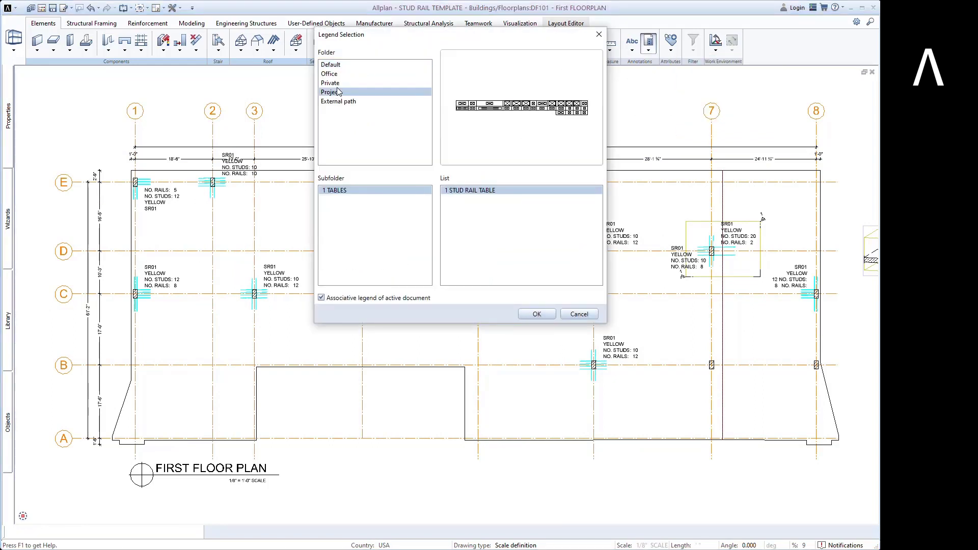
click(537, 312)
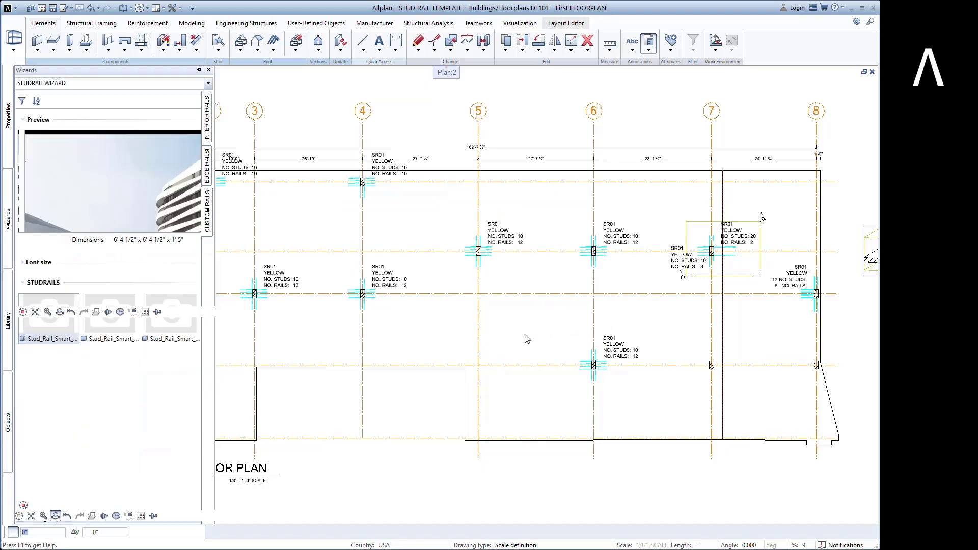
middle_drag(476, 438, 456, 321)
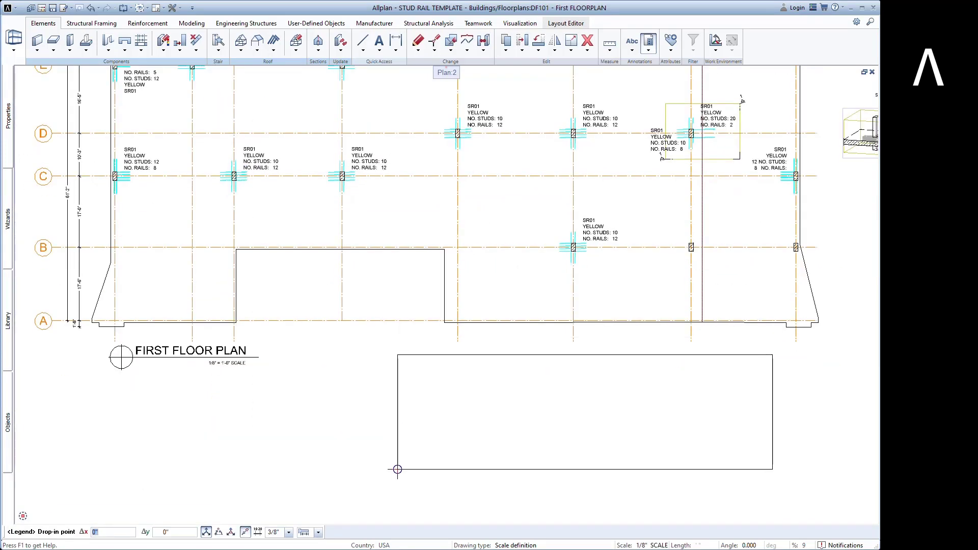
click(398, 469)
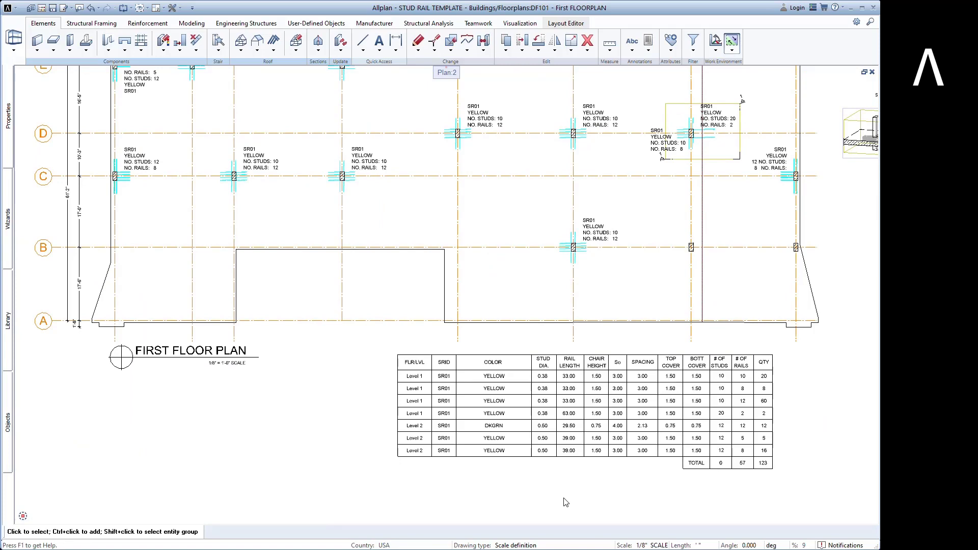
Delete the stray stud rail lying far outside the floor plan that adds the Level 2 DKGRN row to the legend
scroll(634, 510, up, 3)
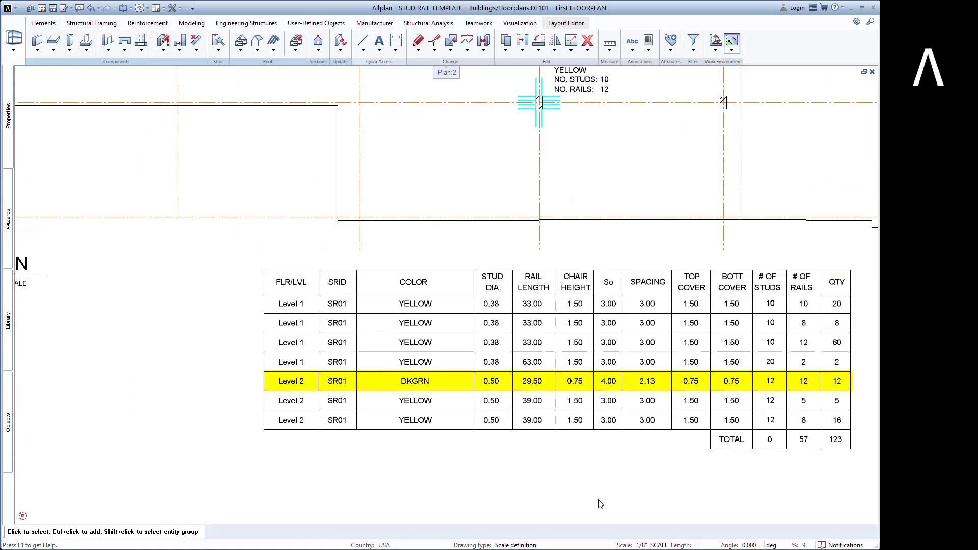
scroll(491, 480, down, 2)
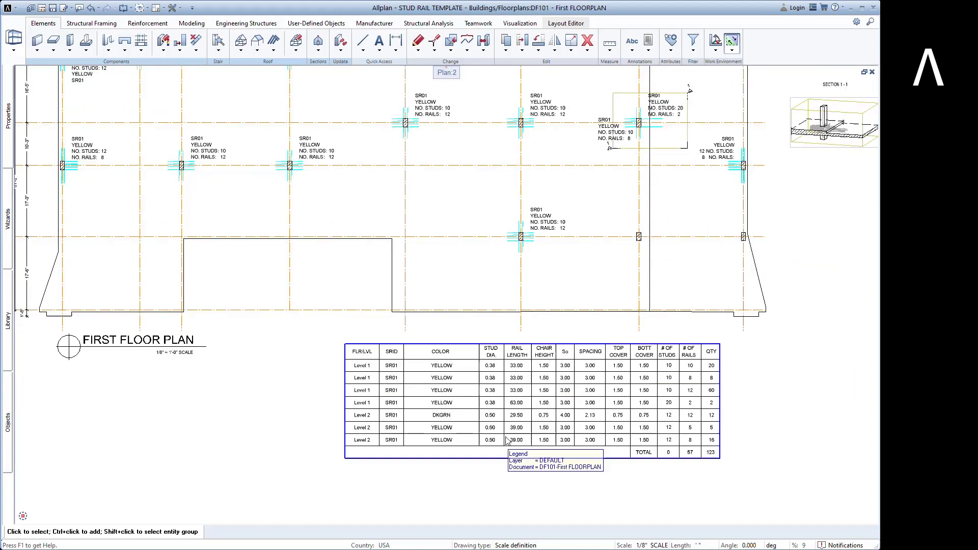
scroll(508, 441, down, 5)
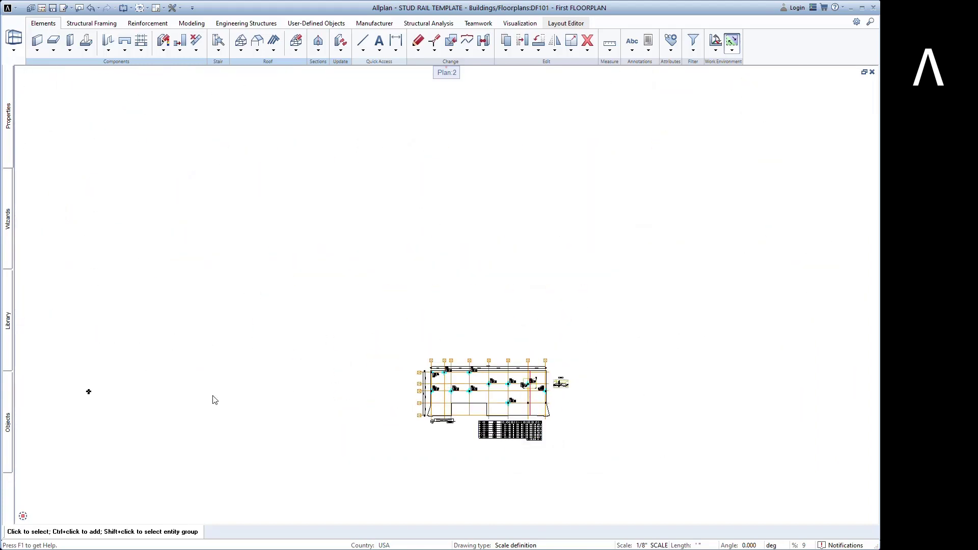
key(Delete)
scroll(497, 448, up, 5)
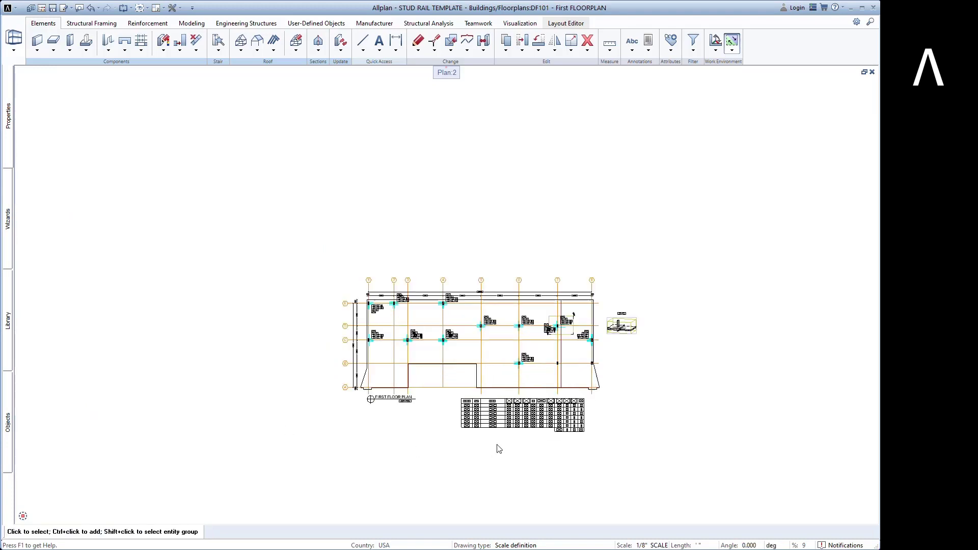
scroll(499, 436, up, 3)
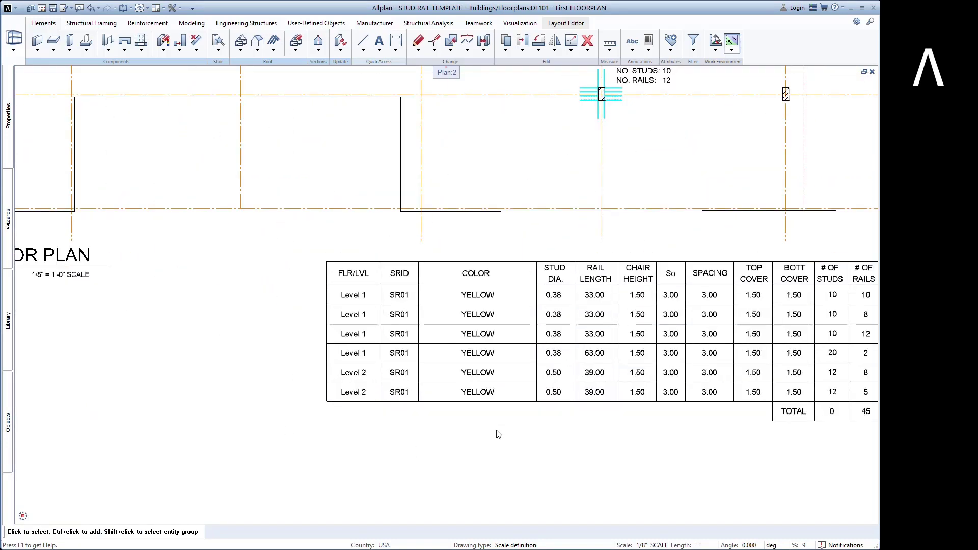
scroll(498, 435, down, 4)
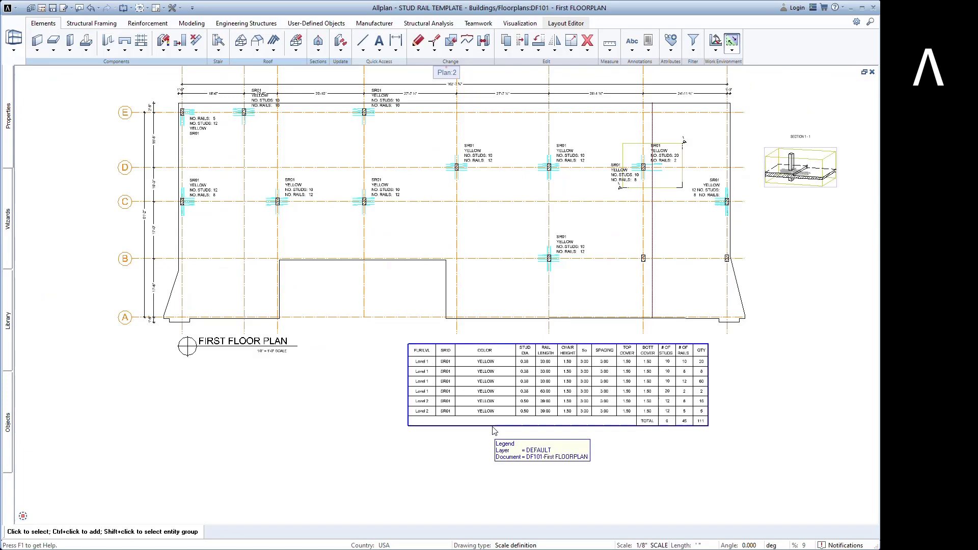
middle_drag(490, 450, 487, 471)
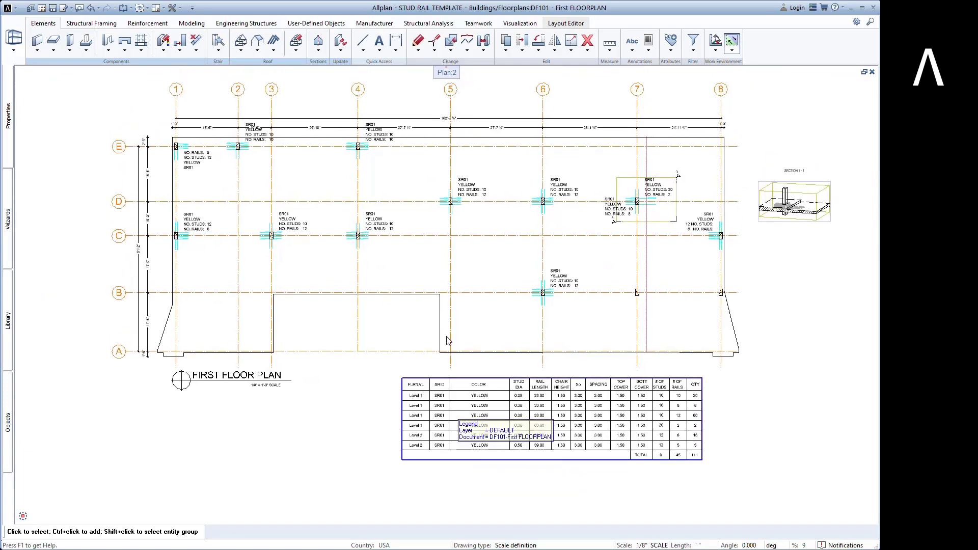
Export the attributes of all elements to an Excel file with the General object attributes.rdlc template, starting Excel directly
click(479, 24)
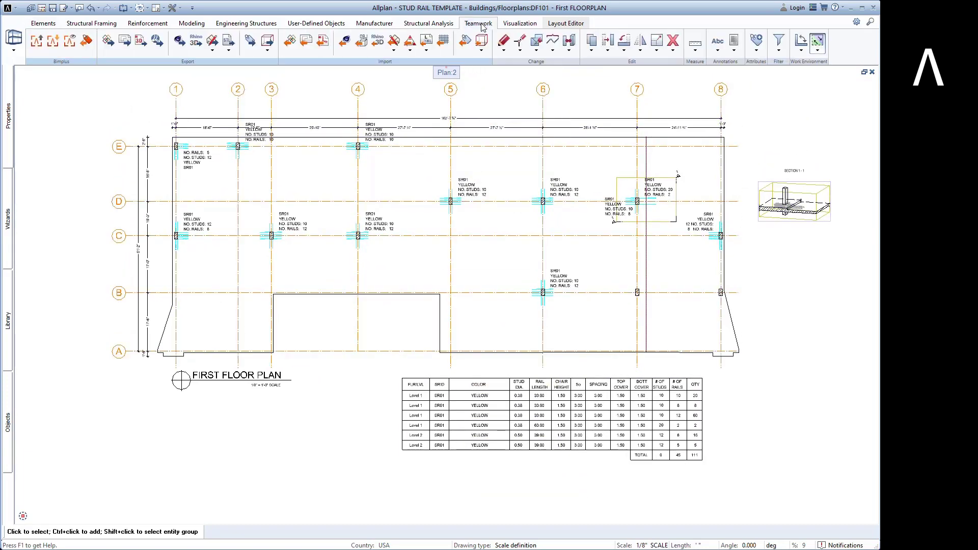
click(250, 42)
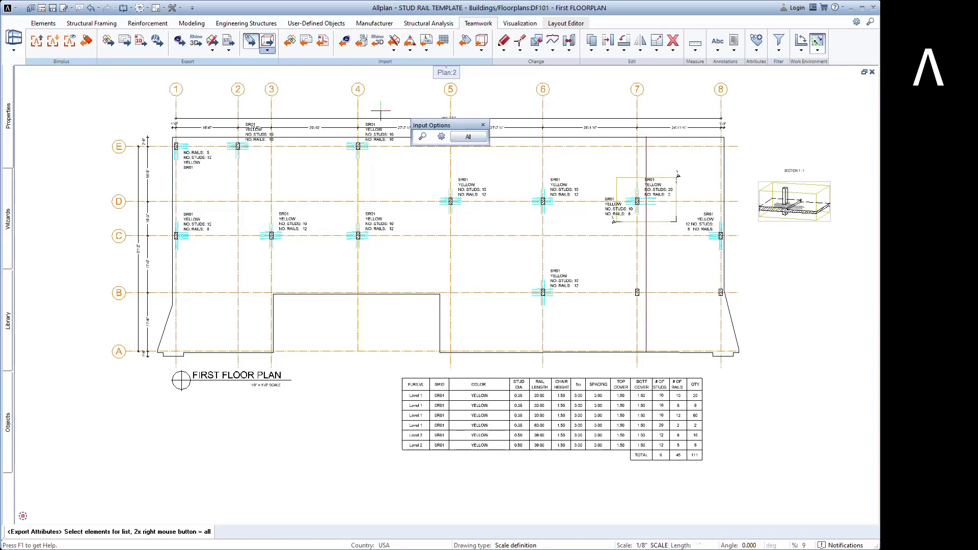
click(441, 137)
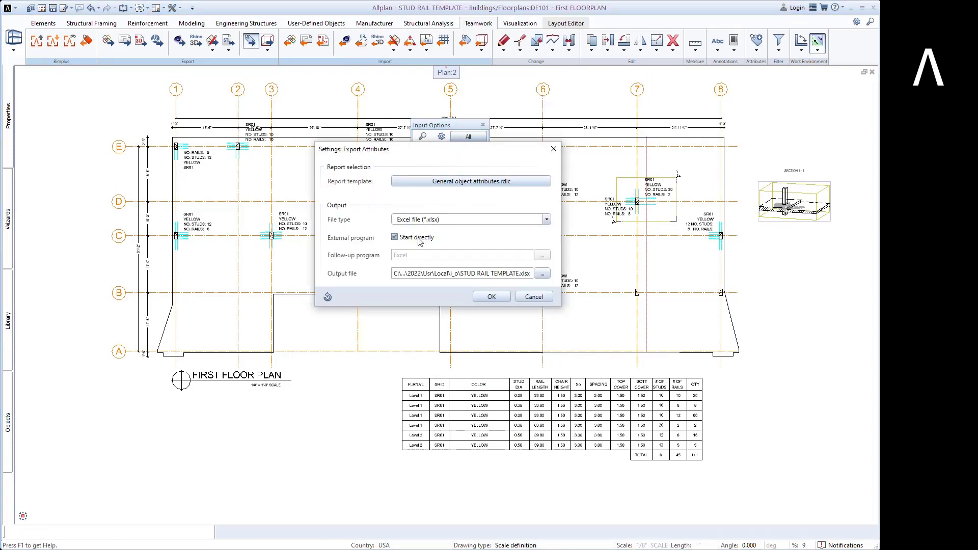
click(492, 296)
click(468, 136)
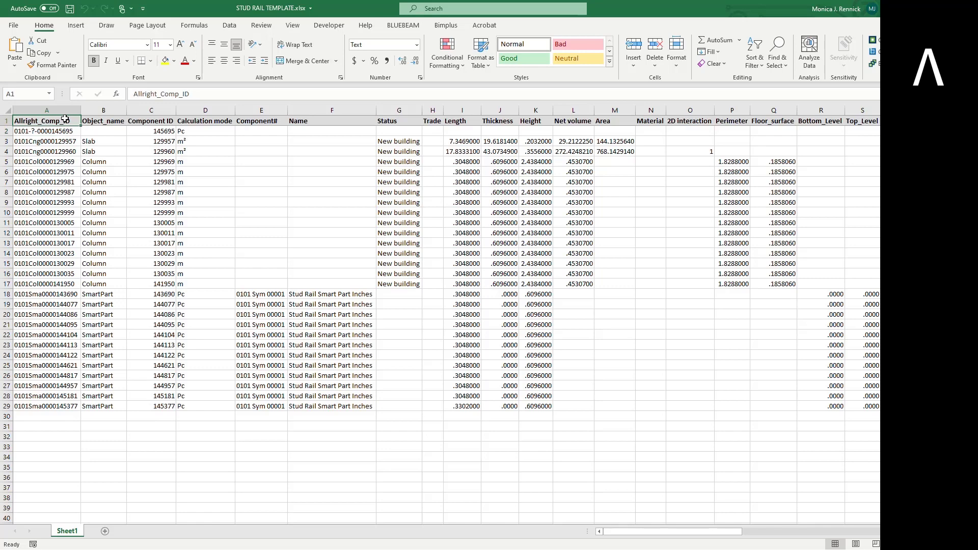
Convert the exported data in Excel to a table with headers and filter out the blanks in the Name column
key(ctrl+a)
key(ctrl+t)
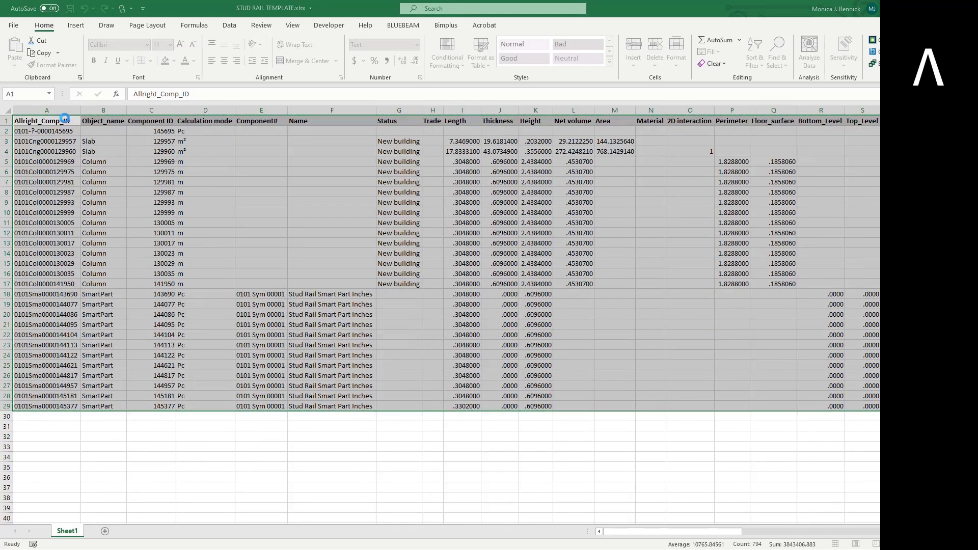
key(Return)
click(375, 152)
click(292, 259)
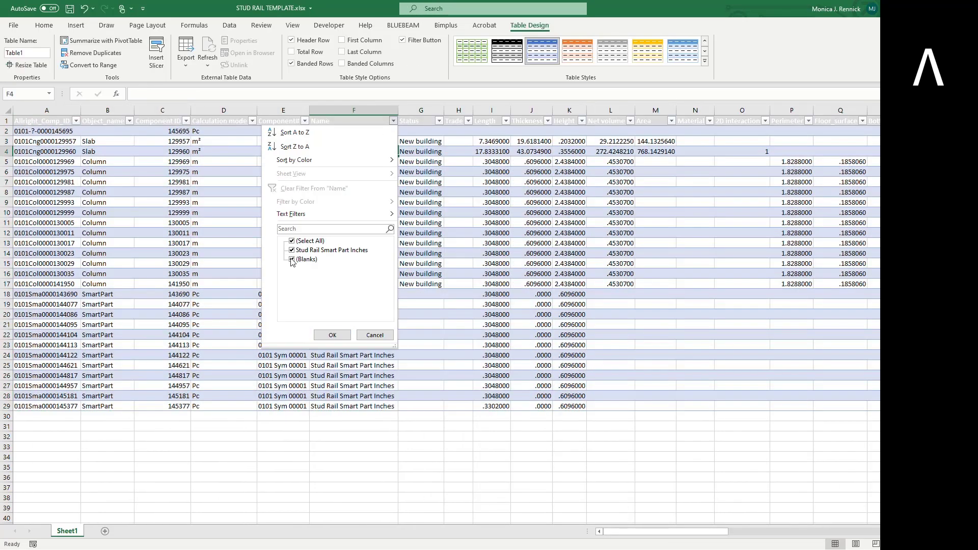
click(331, 335)
Sort the filtered table by NUMBER OF STUDS in ascending order
drag(637, 531, 804, 533)
click(522, 121)
click(481, 133)
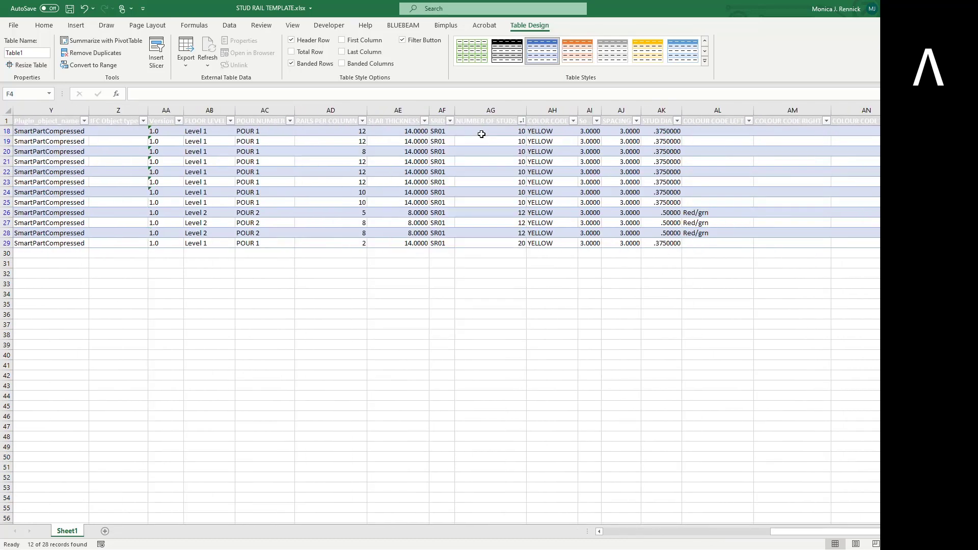
Set the COLOR CODE of the three 12-stud Level 2 rails in rows 26 to 28 to BLUE
click(547, 214)
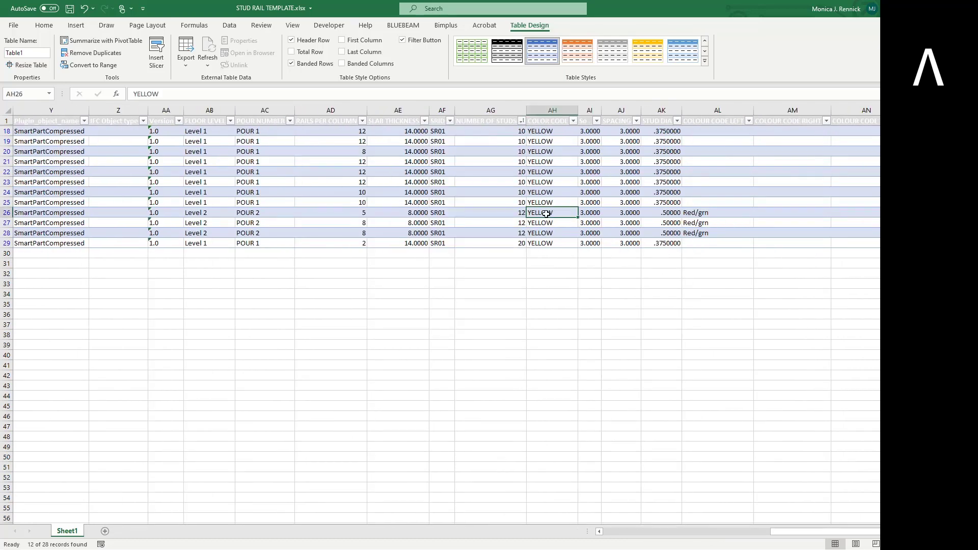
text(B)
key(Tab)
key(Return)
key(Up)
key(ctrl+c)
key(Down)
key(ctrl+v)
key(Down)
key(ctrl+v)
Set the COLOR CODE of the 20-stud rail in row 29 to GREEN
key(Down)
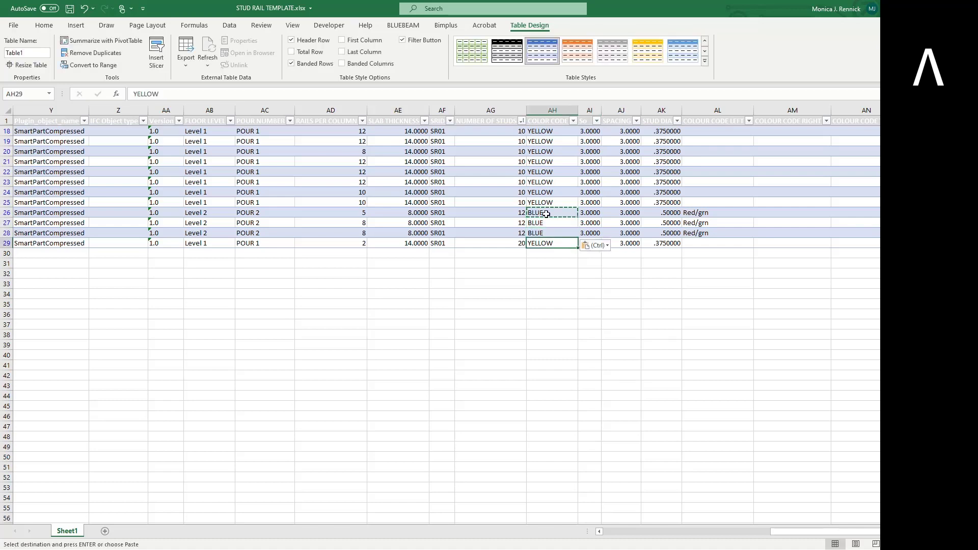
text(GREEN)
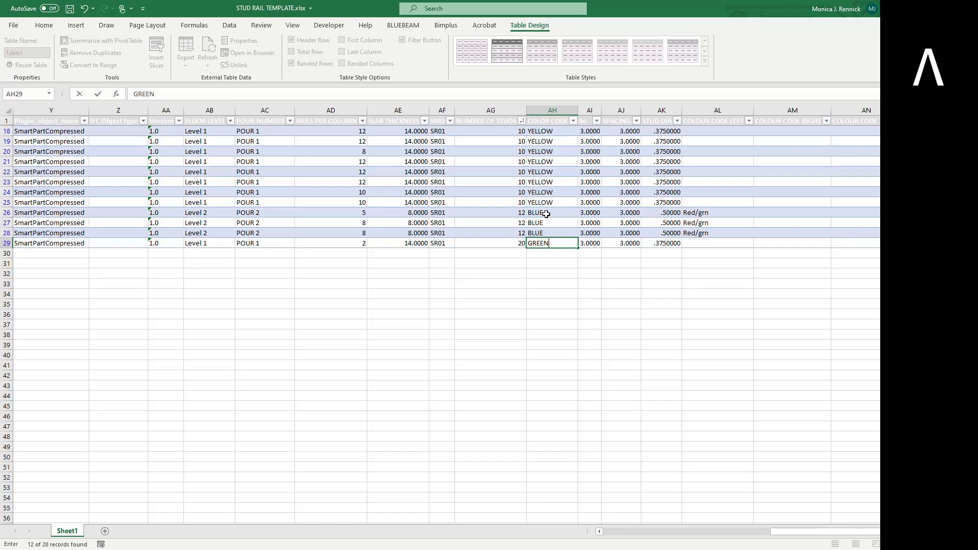
key(Return)
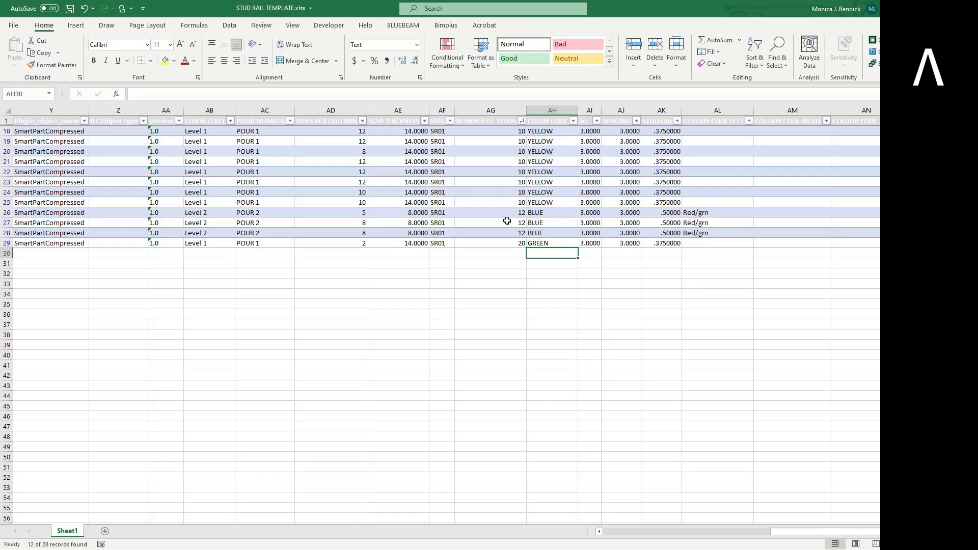
Set NUMBER OF STUDS to 8 for all rails in rows 18 to 25 and save the workbook
click(499, 130)
text(8)
key(Return)
click(499, 130)
drag(526, 135, 526, 204)
click(537, 274)
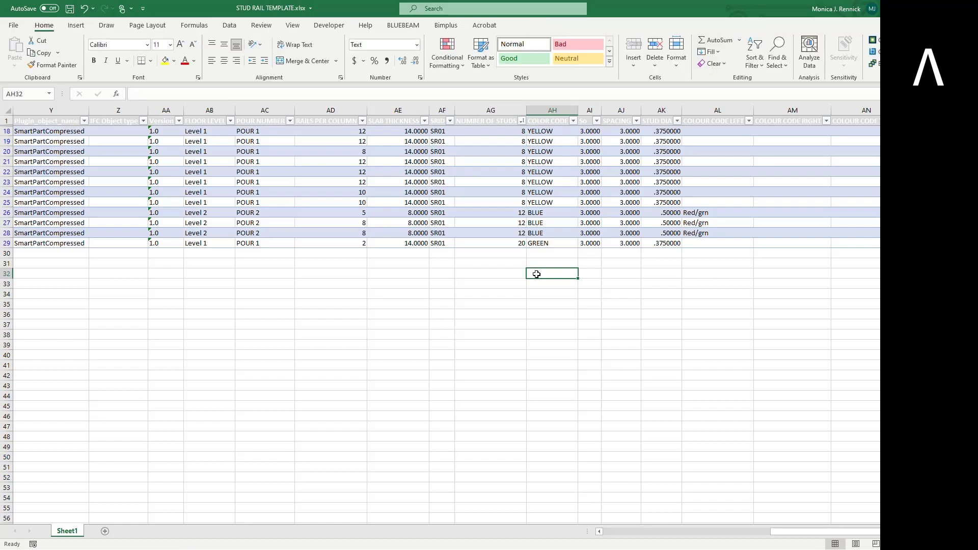
click(70, 8)
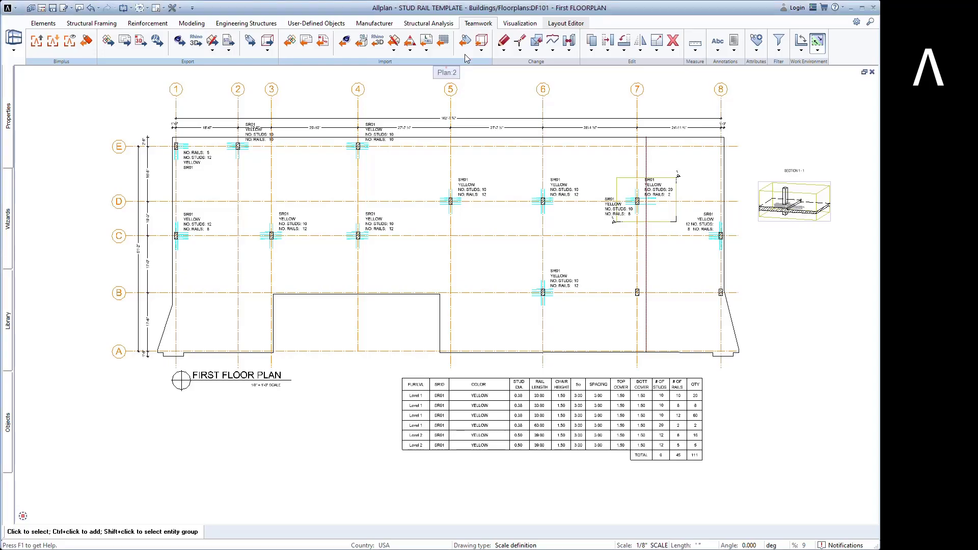
Switch to Allplan and import the edited attribute data from STUD RAIL TEMPLATE.xlsx
click(465, 44)
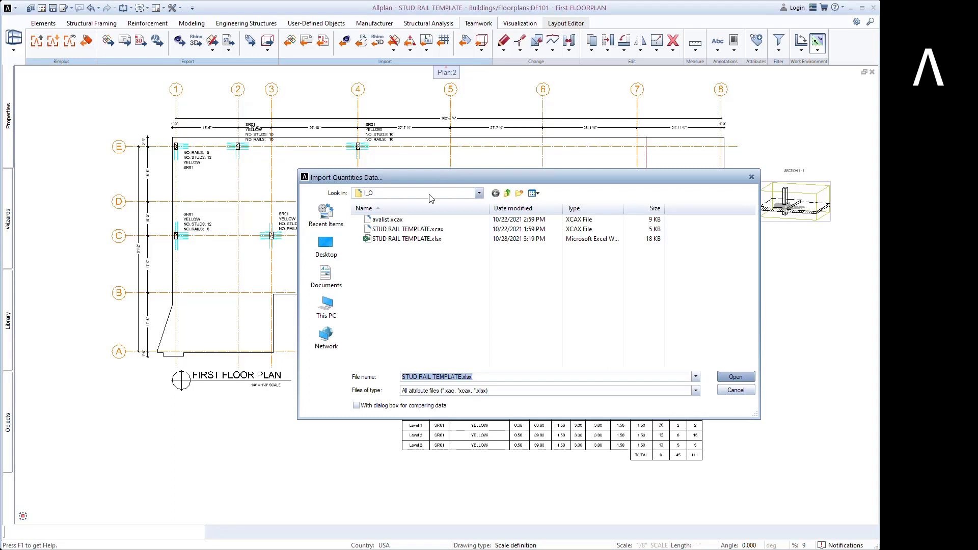
click(408, 238)
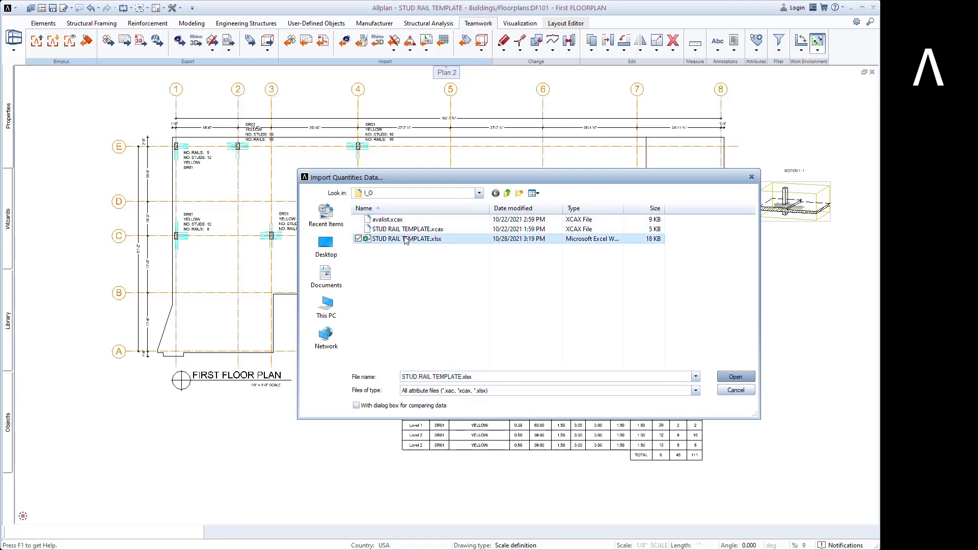
click(736, 377)
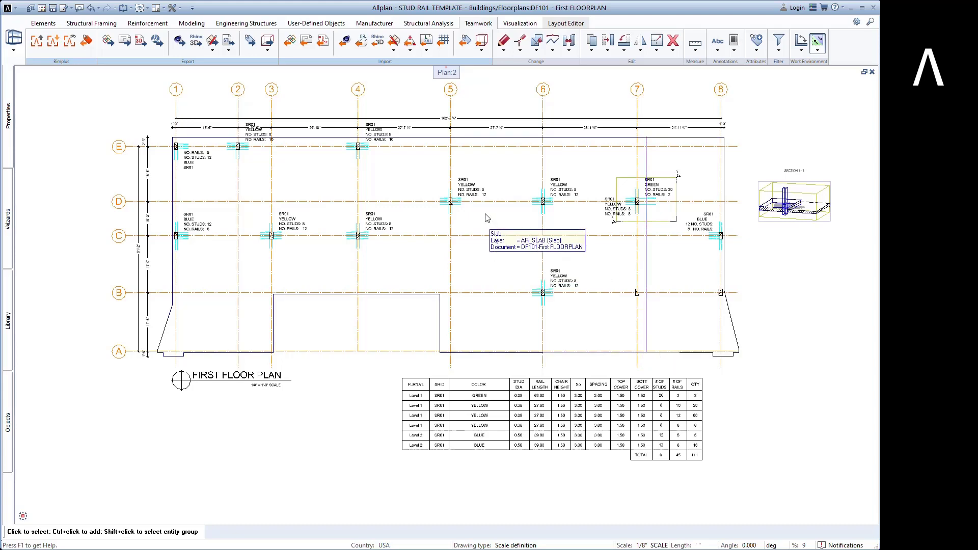
Examine the stud rail labels in the floor plan and the legend table for the imported colors and stud counts
scroll(482, 210, up, 5)
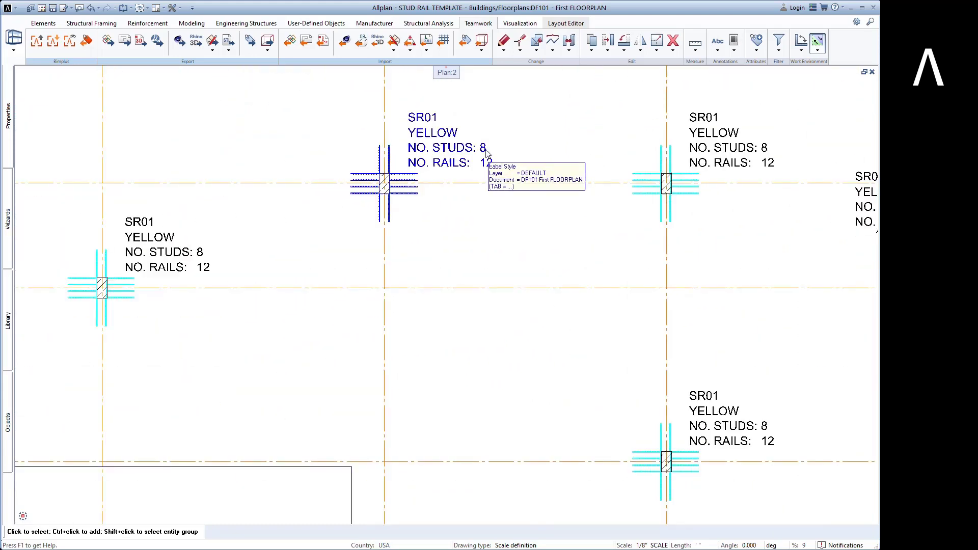
scroll(491, 214, down, 4)
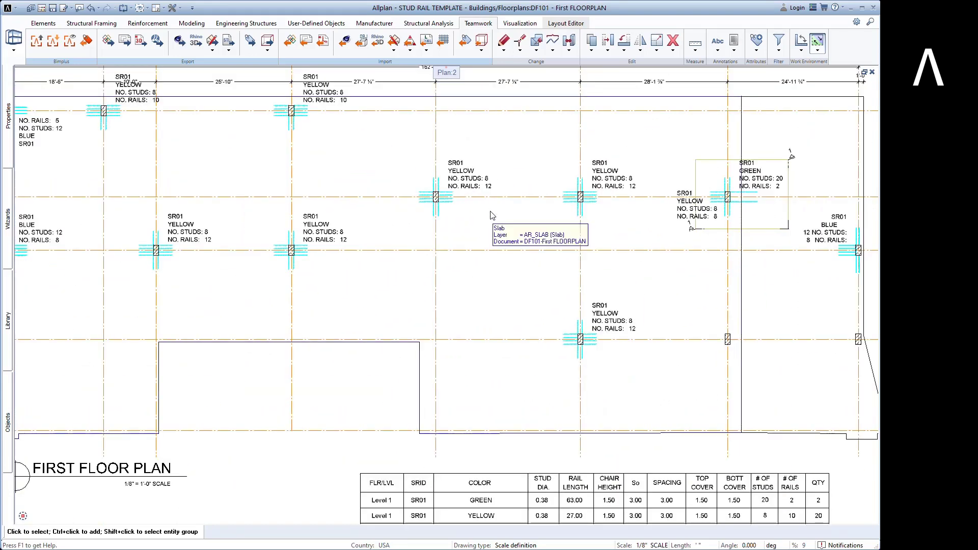
middle_drag(647, 273, 423, 289)
scroll(606, 250, up, 4)
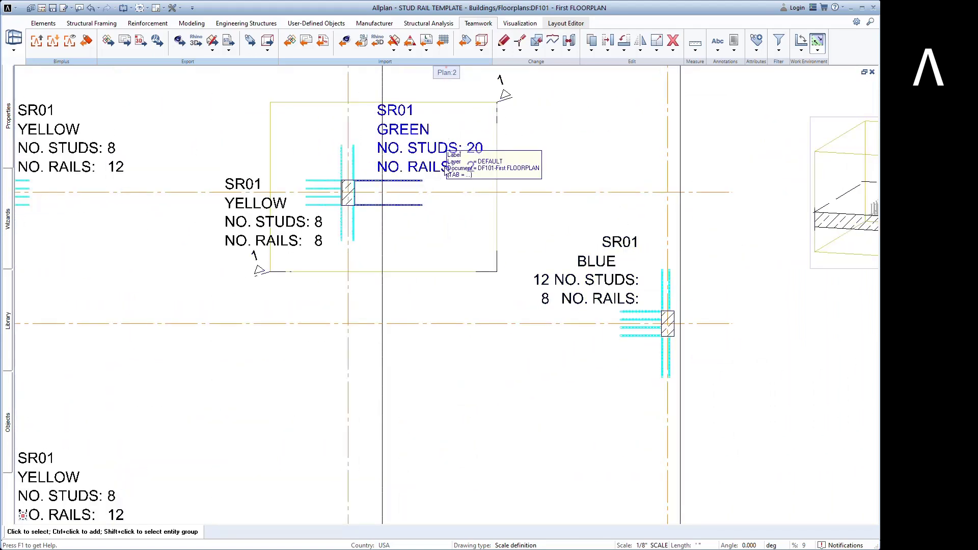
scroll(447, 232, down, 4)
middle_drag(435, 295, 624, 72)
scroll(549, 393, up, 1)
scroll(552, 398, up, 1)
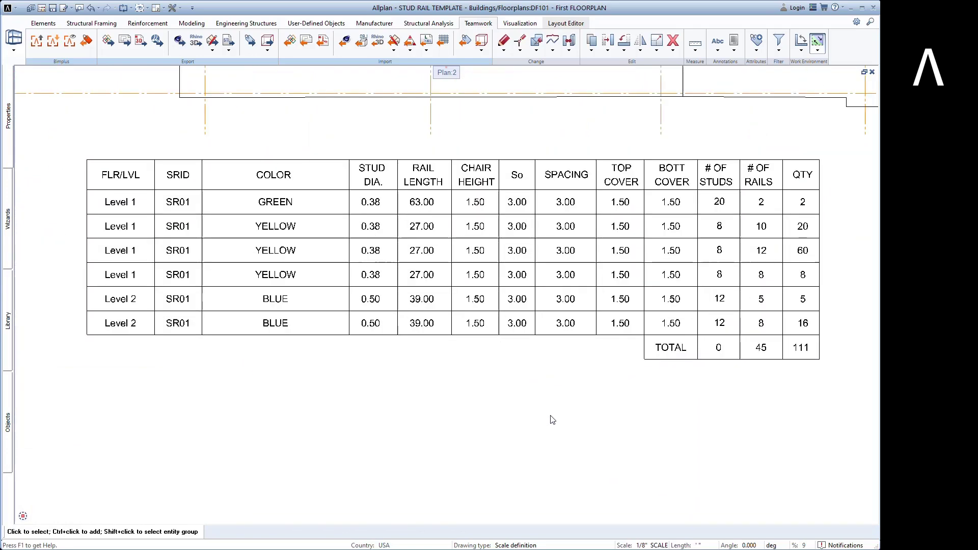
scroll(552, 420, down, 3)
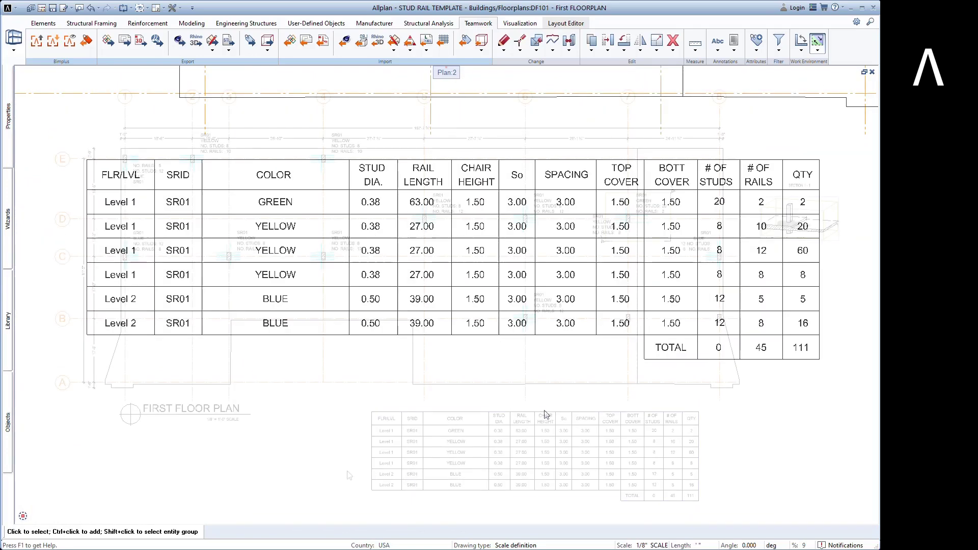